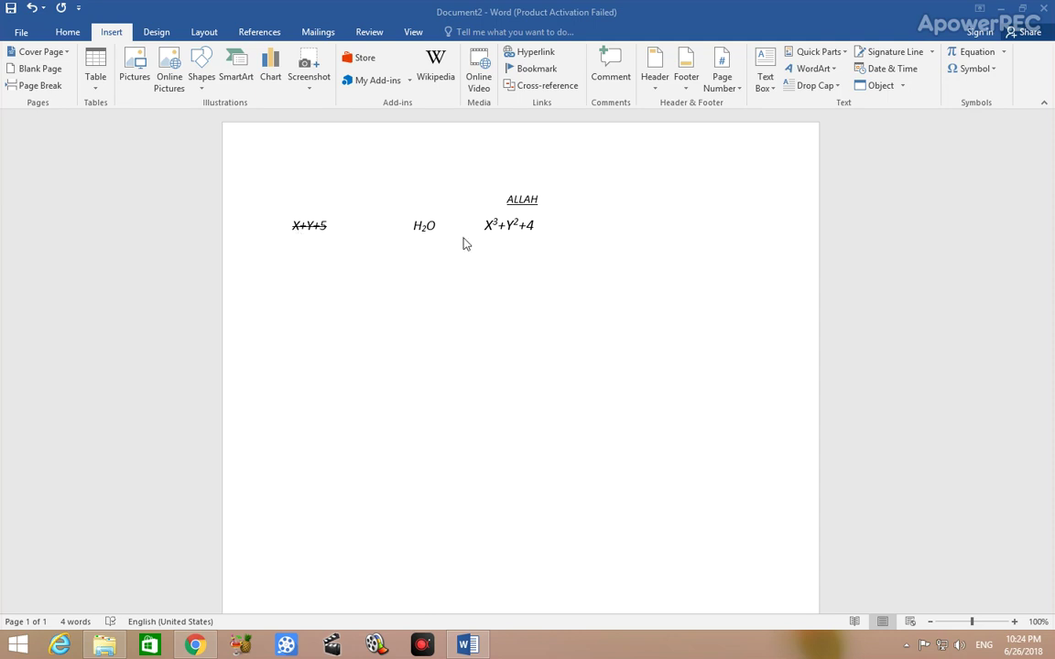
left_click(202, 87)
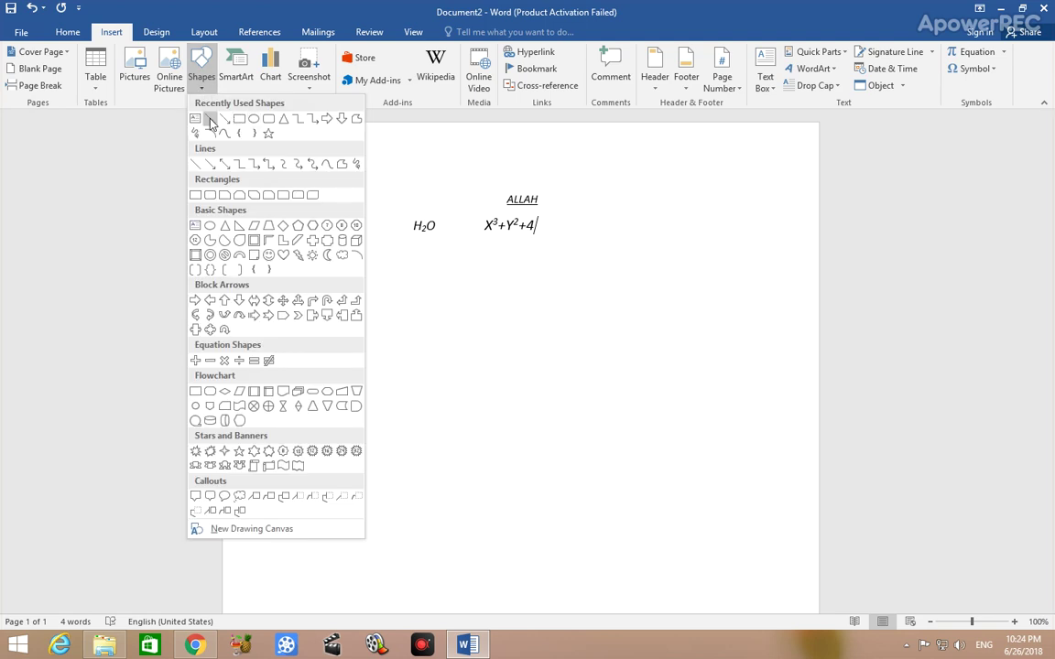
left_click(203, 119)
left_click_drag(385, 467, 636, 322)
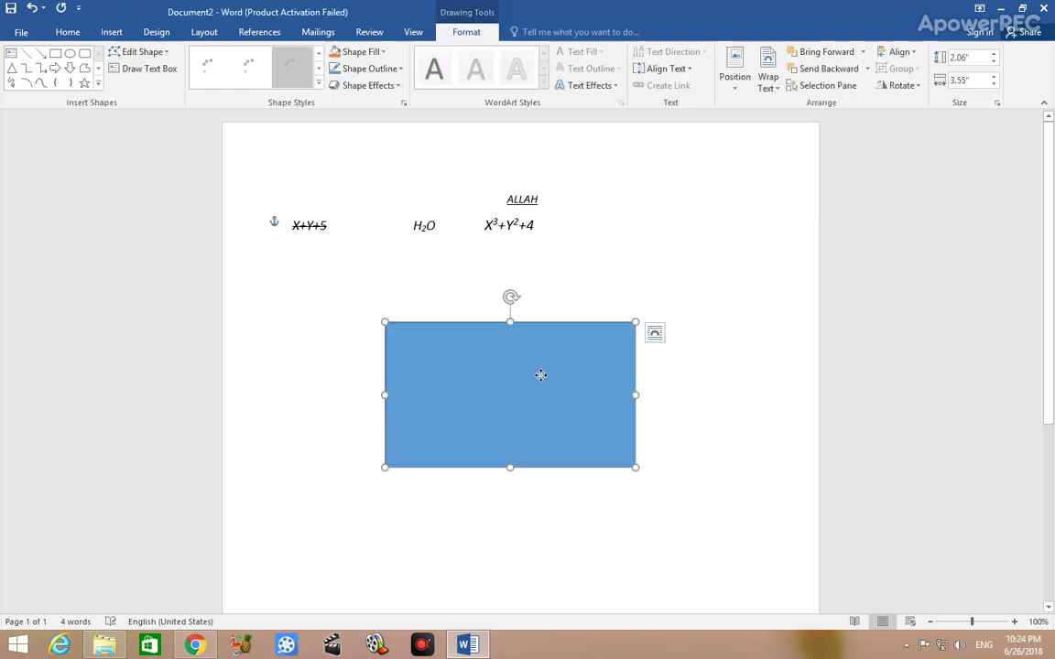
right_click(540, 376)
left_click(577, 110)
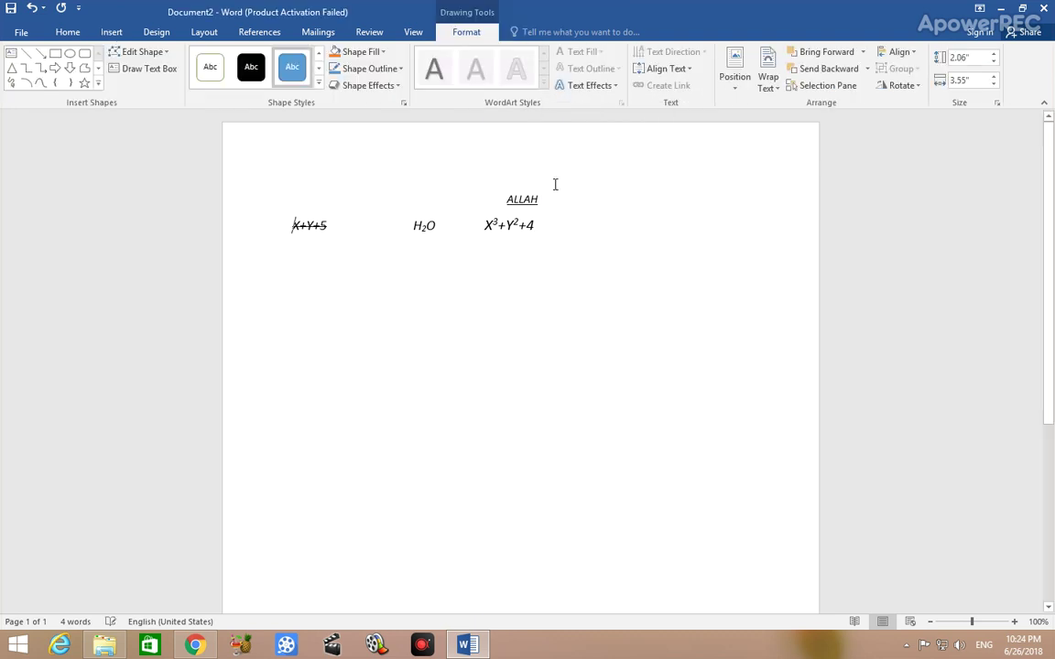
left_click(112, 32)
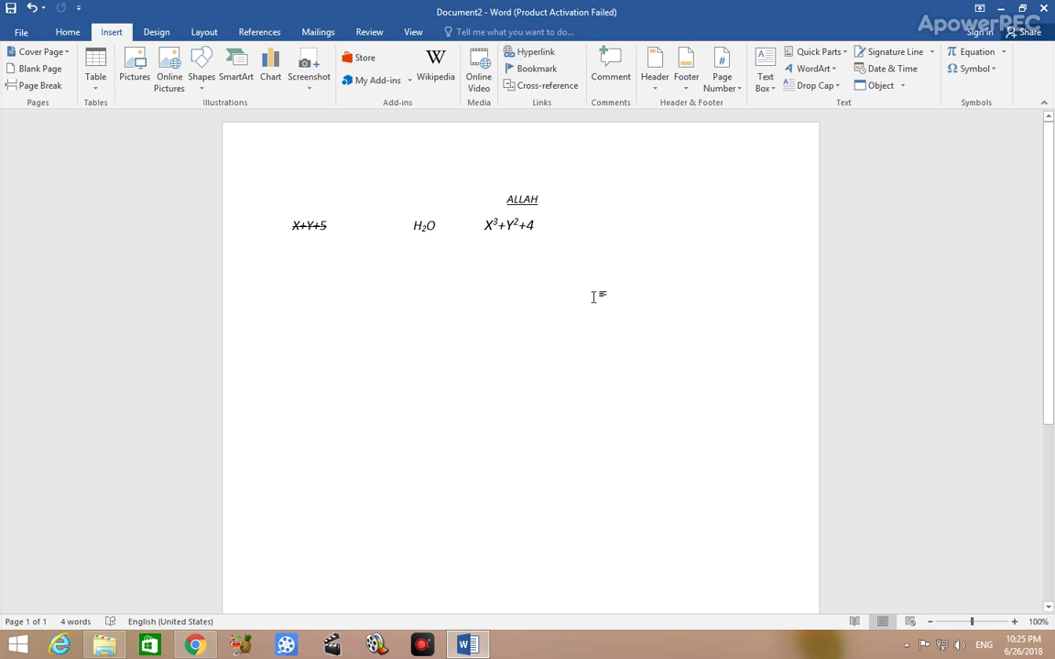
left_click(656, 84)
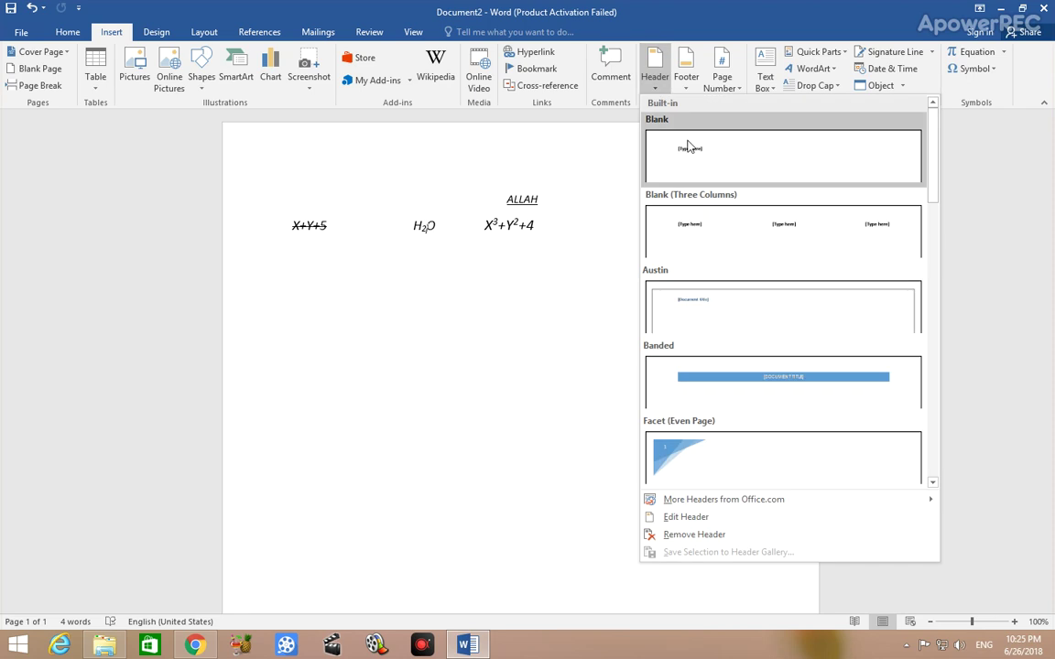
left_click(632, 146)
left_click(686, 81)
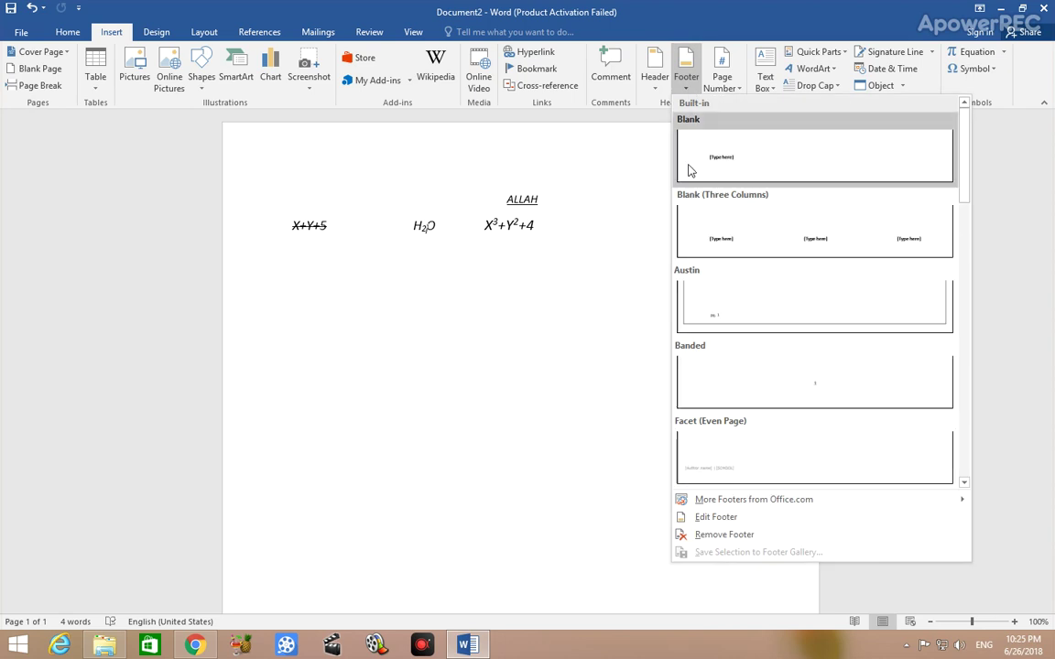
left_click(623, 248)
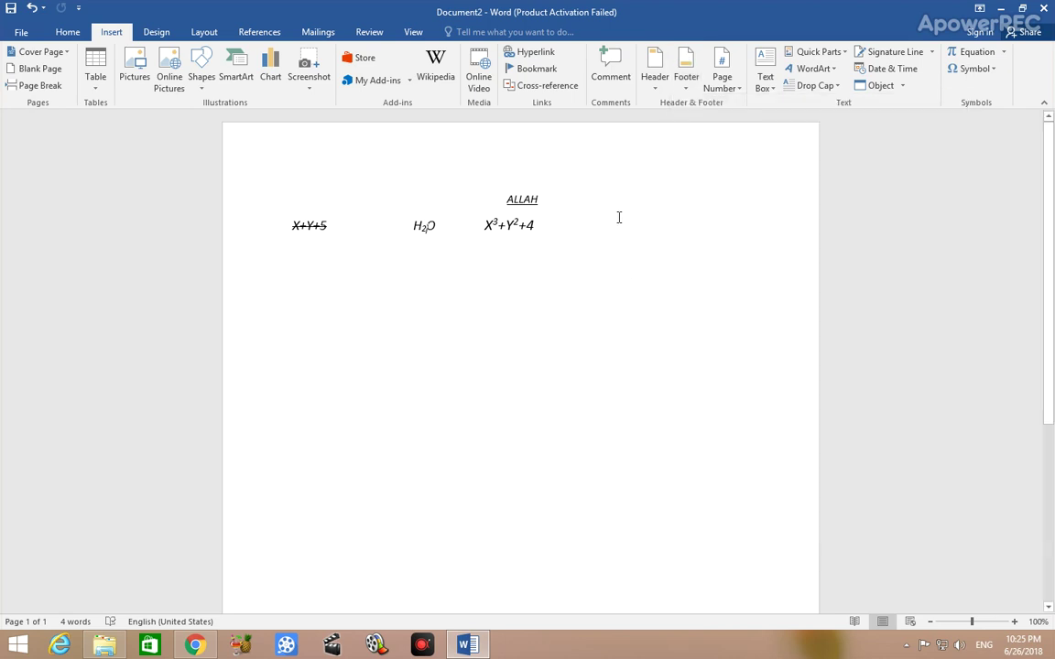
left_click(737, 89)
mouse_move(737, 106)
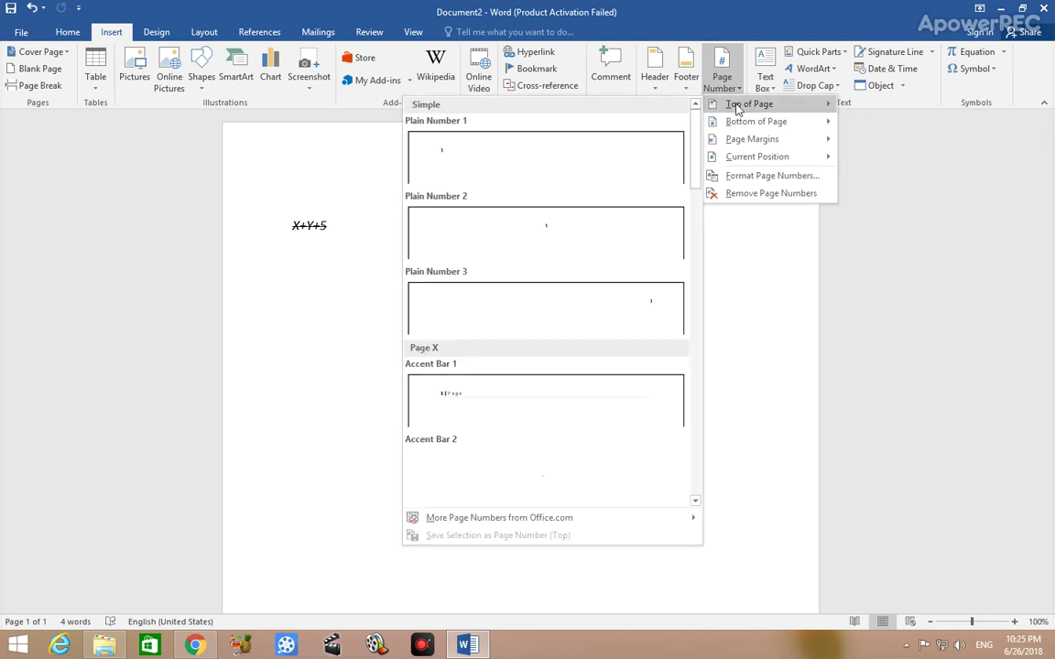
mouse_move(742, 126)
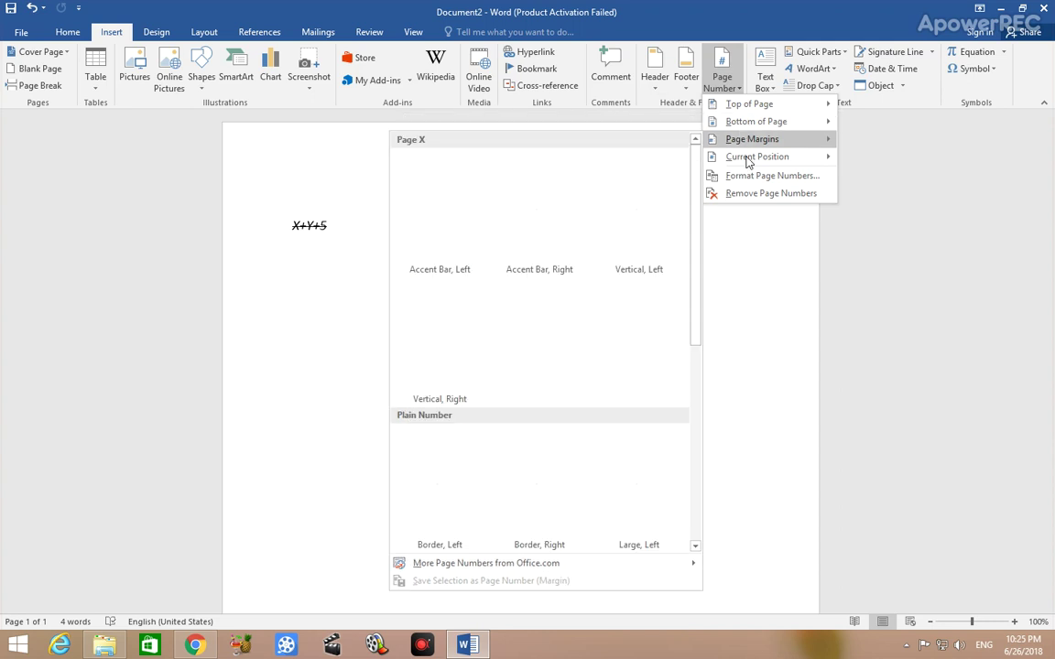
mouse_move(751, 161)
left_click(793, 252)
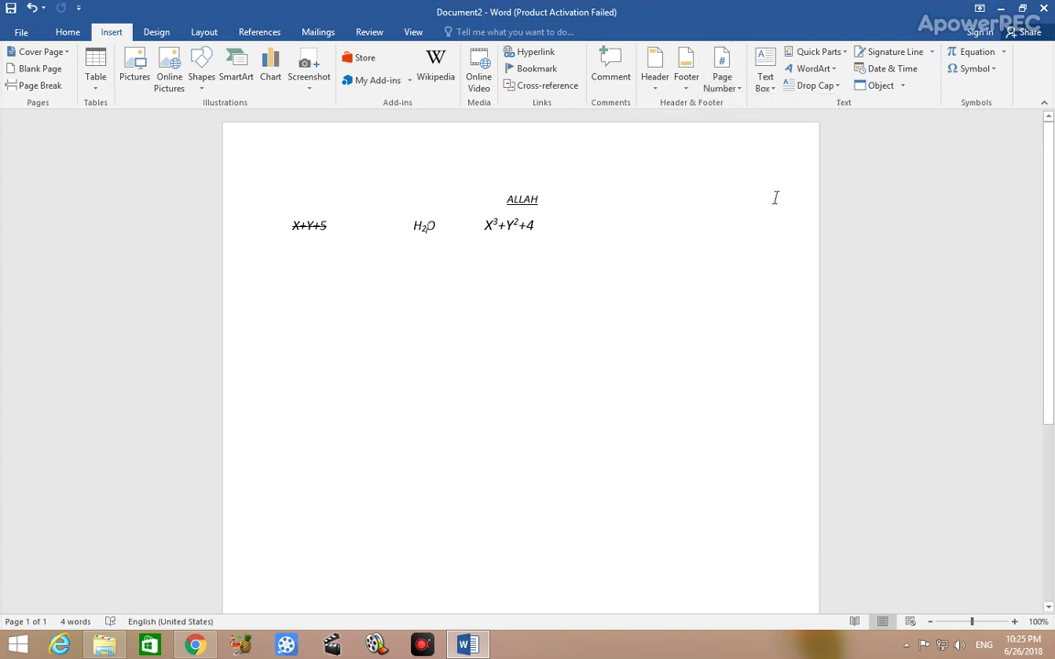
left_click(772, 93)
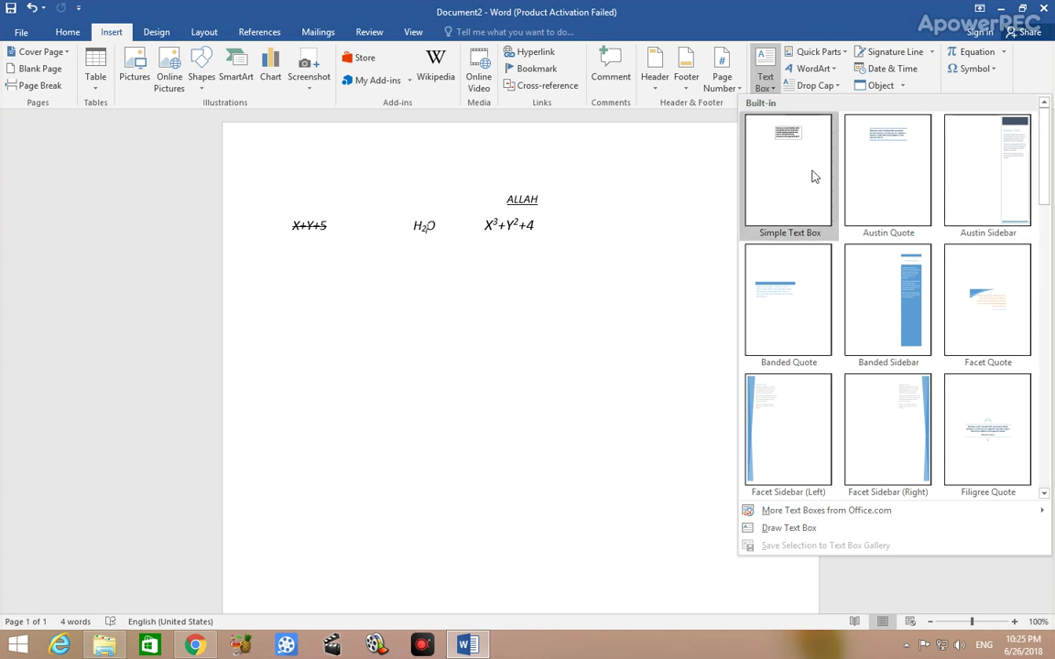
Dismiss the Text Box and Object menus unused, then show the Design tab's theme colour palettes.
left_click(706, 169)
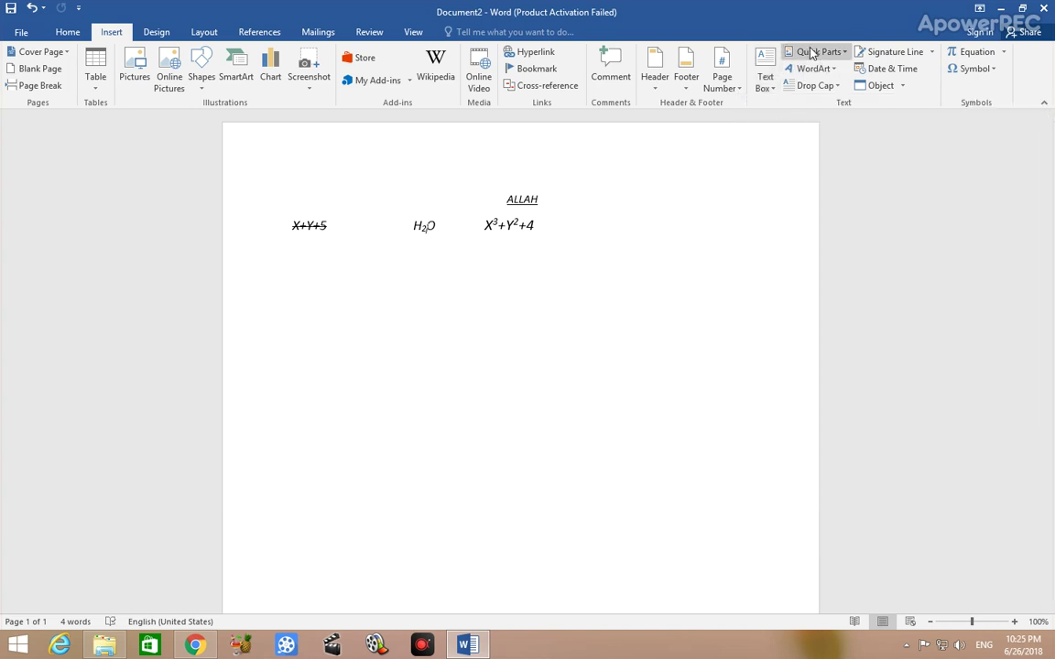
left_click(901, 87)
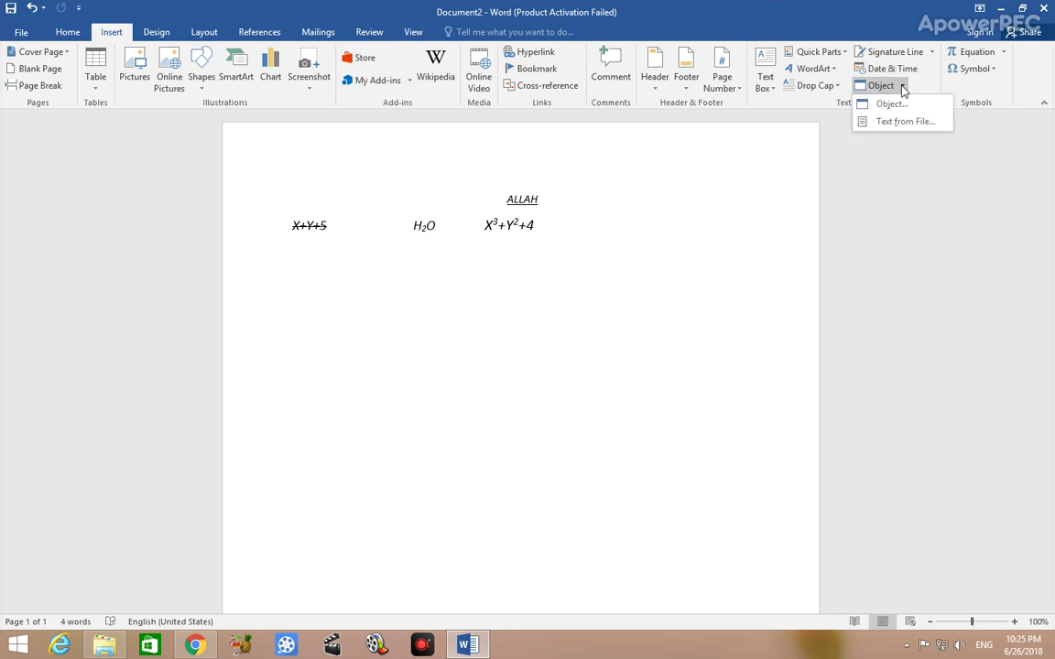
left_click(760, 143)
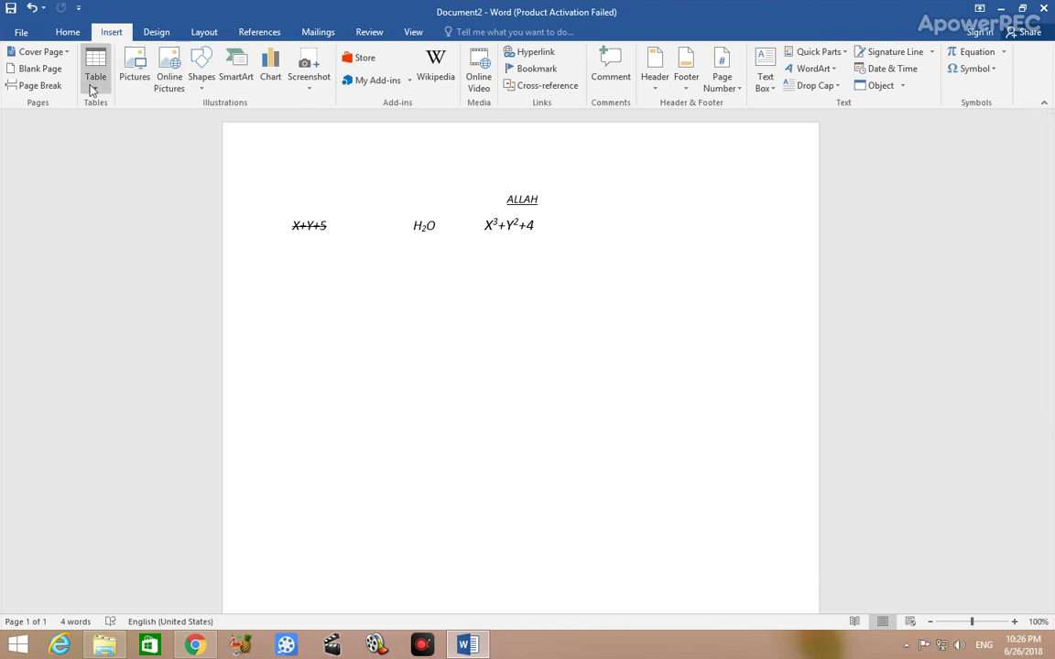
left_click(162, 34)
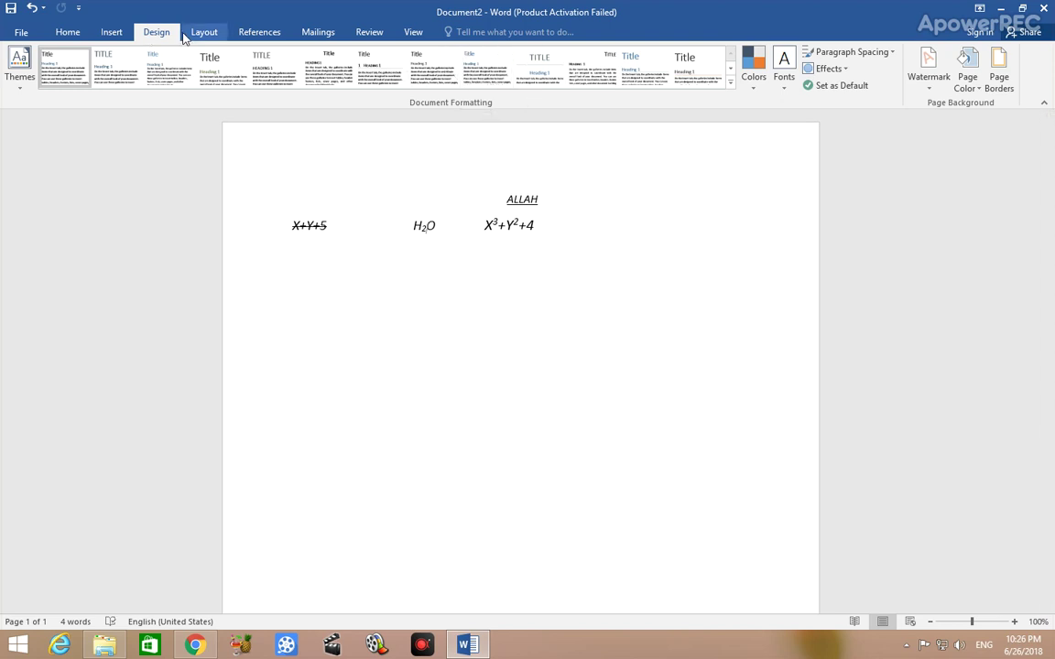
left_click(754, 85)
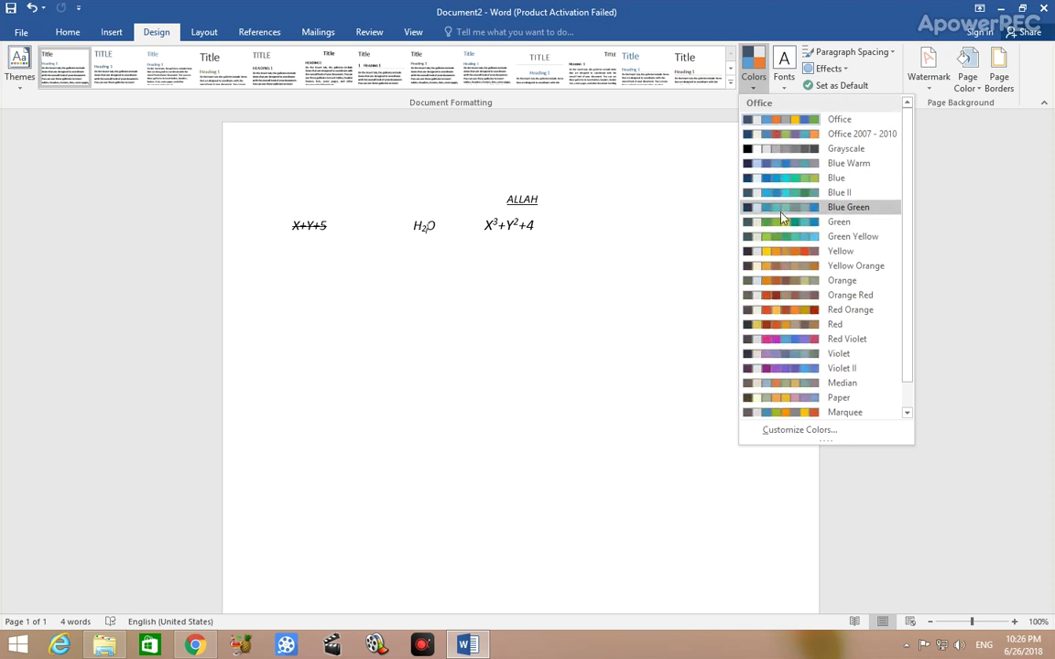
Browse the theme colour palettes and font pairings without applying any.
left_click(715, 161)
left_click(783, 94)
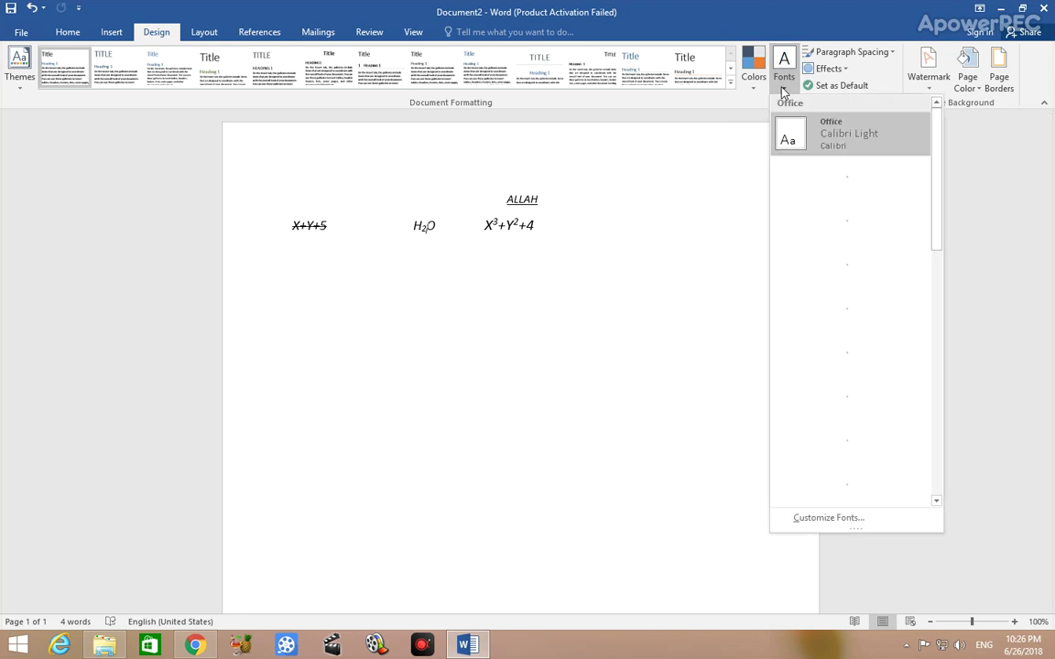
scroll(934, 184, "down", 3)
scroll(934, 184, "down", 5)
scroll(934, 184, "up", 8)
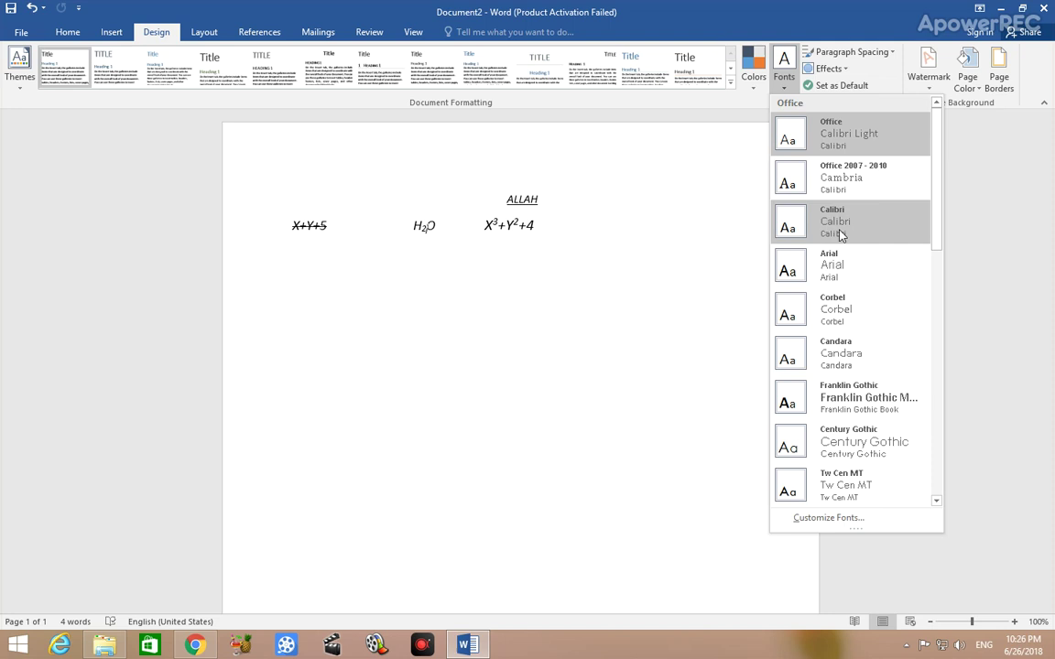
left_click(732, 149)
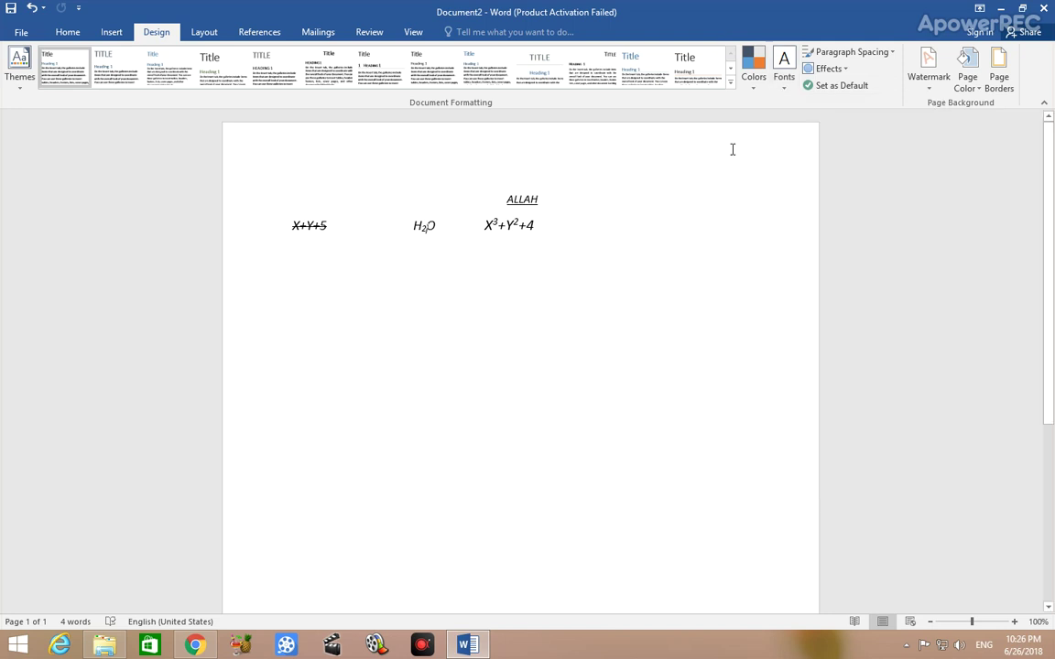
Apply the Open paragraph spacing preset and the Glow Edge theme effects.
left_click(892, 52)
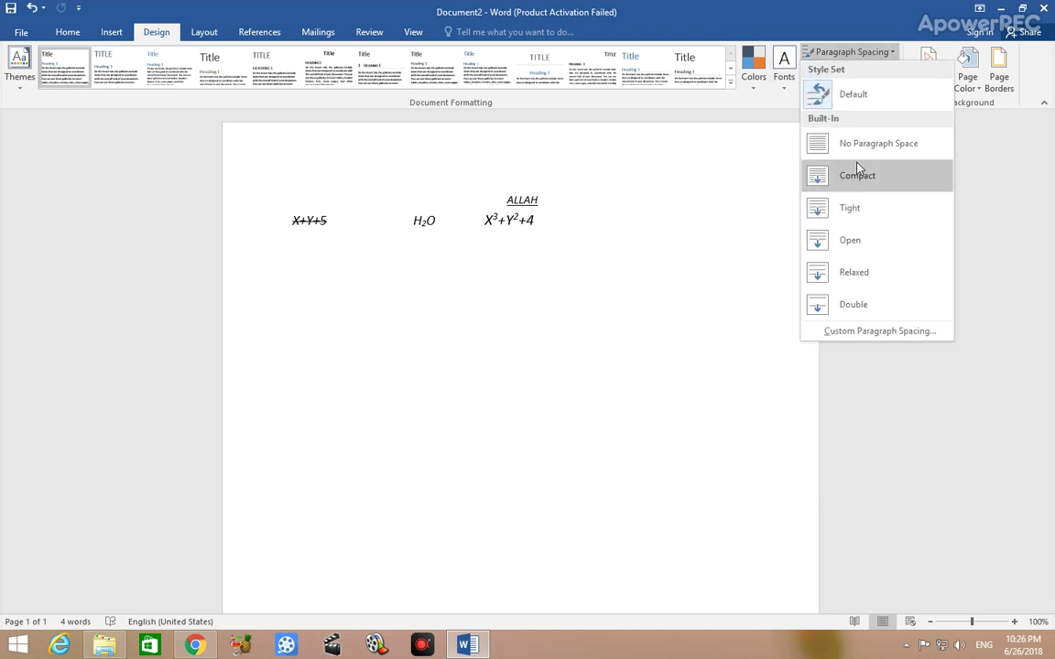
left_click(851, 247)
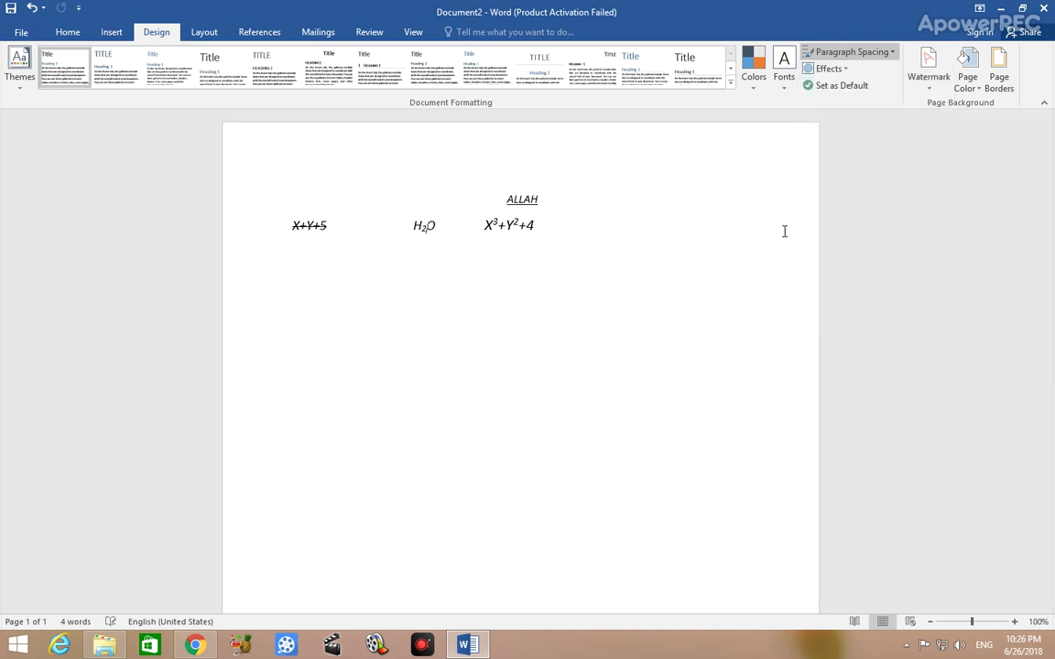
left_click(829, 69)
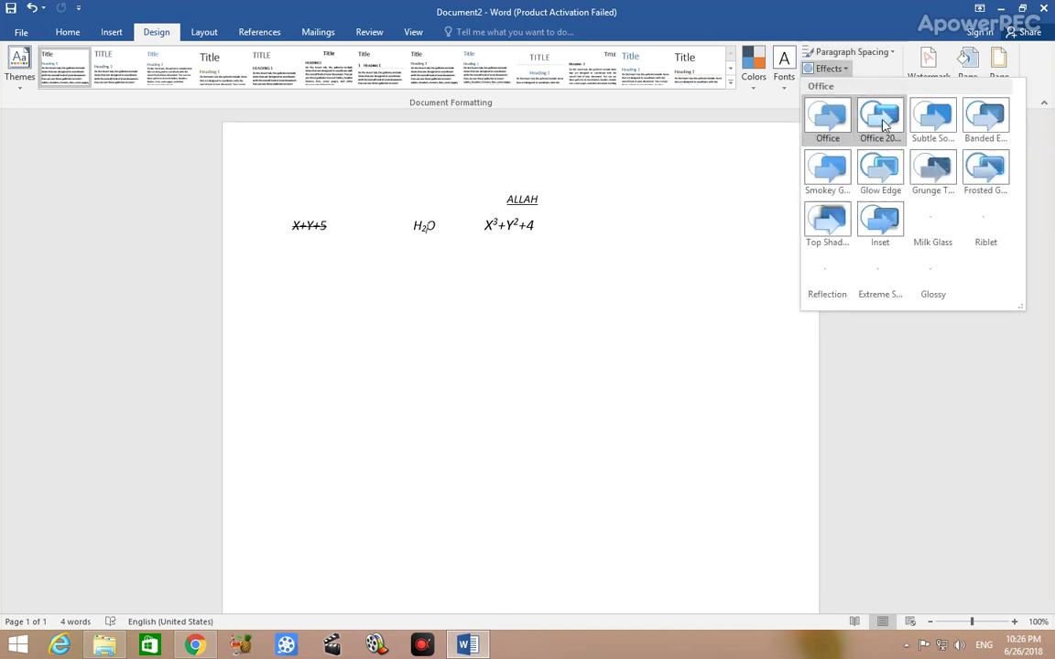
left_click(879, 167)
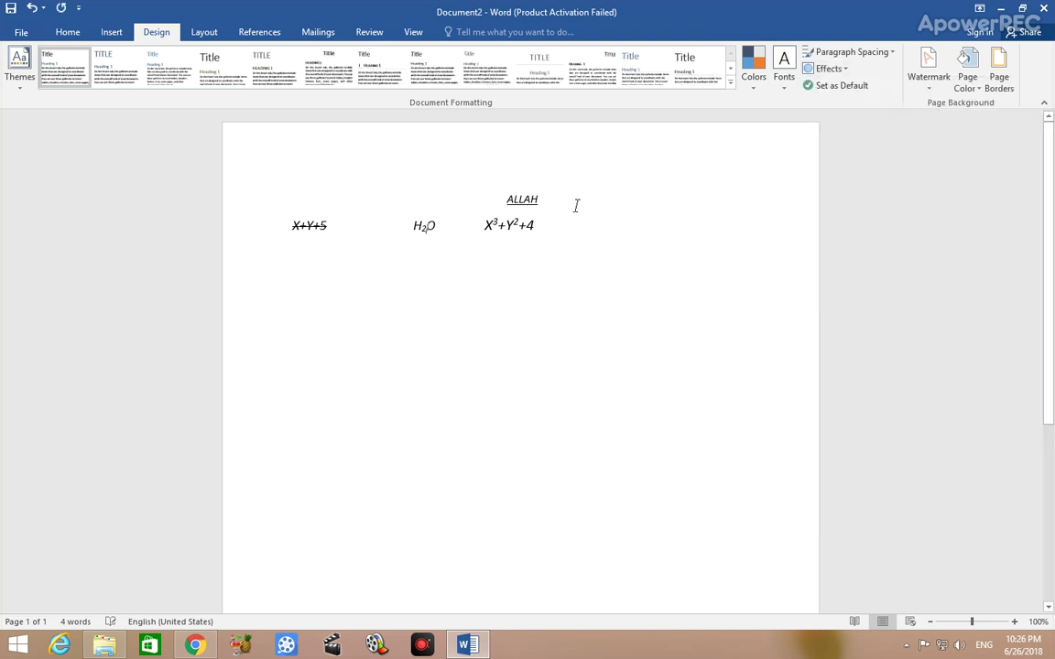
Look through the watermark designs twice, leaving the page unmarked.
left_click(929, 80)
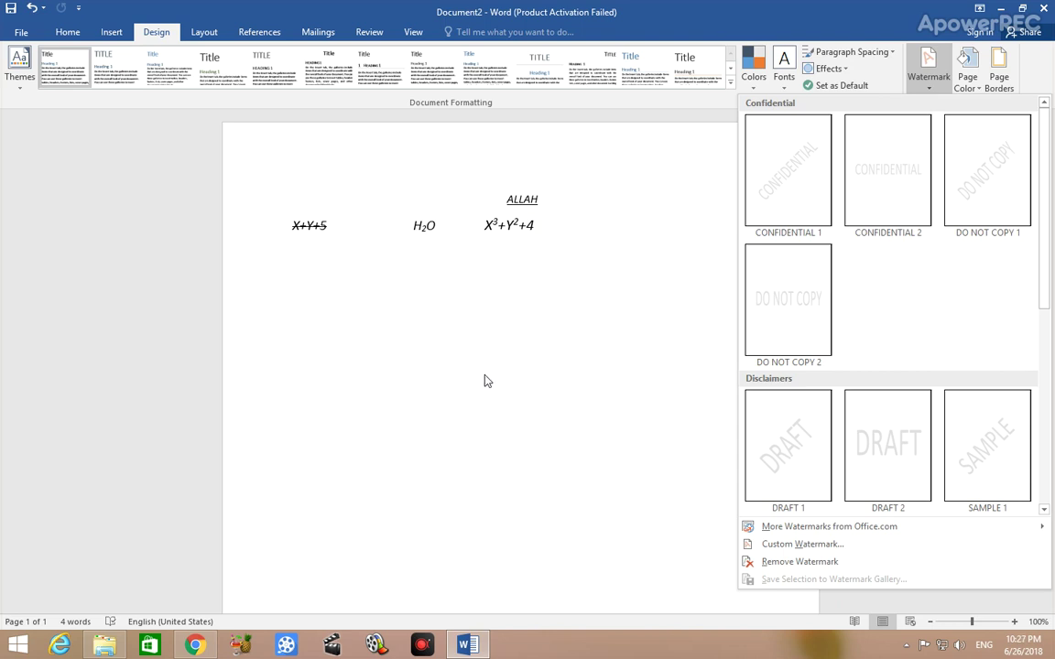
left_click(546, 409)
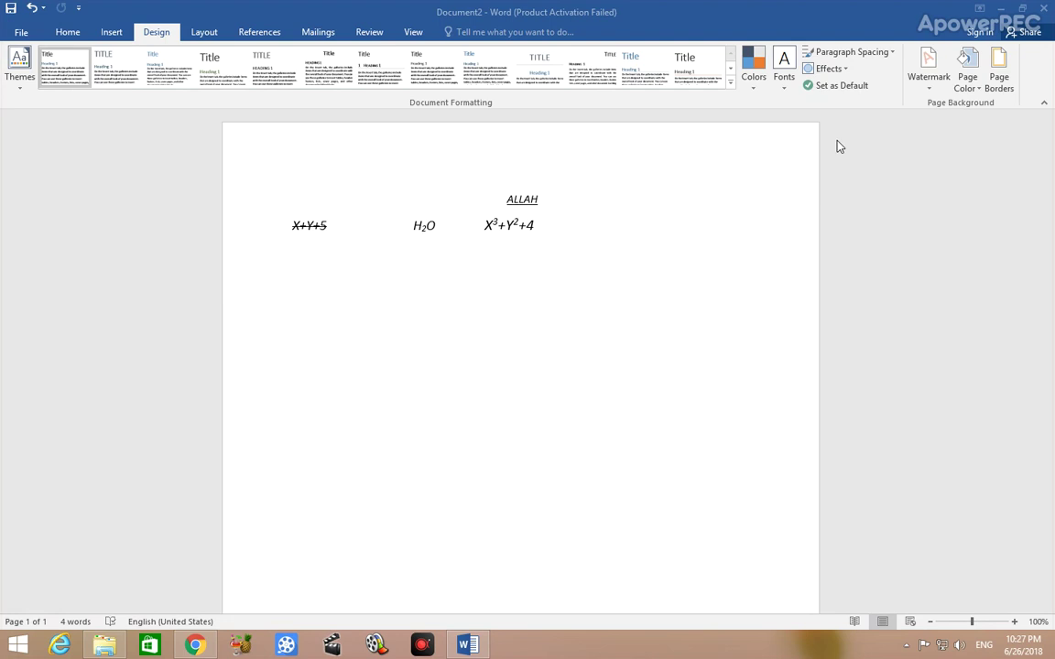
left_click(929, 82)
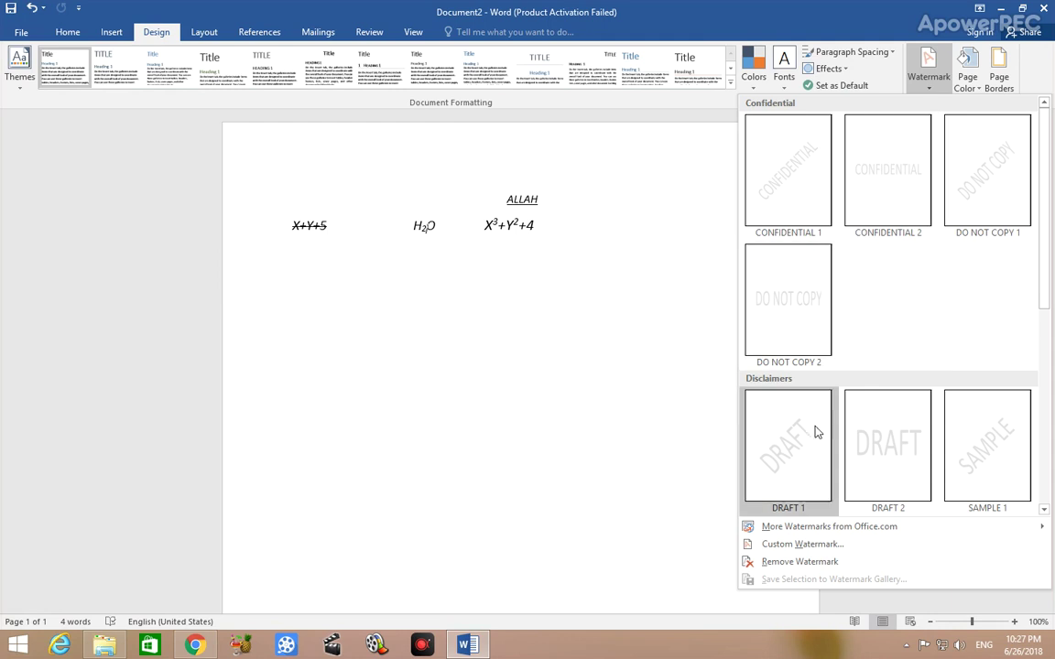
left_click(718, 232)
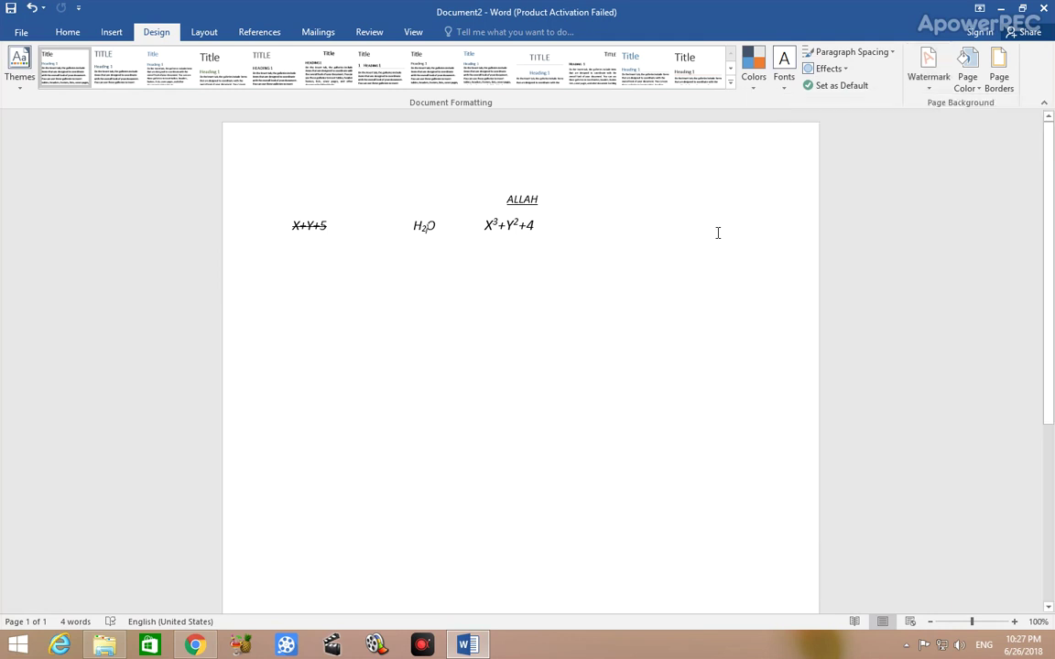
Check page colours and page borders without applying either, then show the Layout settings.
left_click(967, 75)
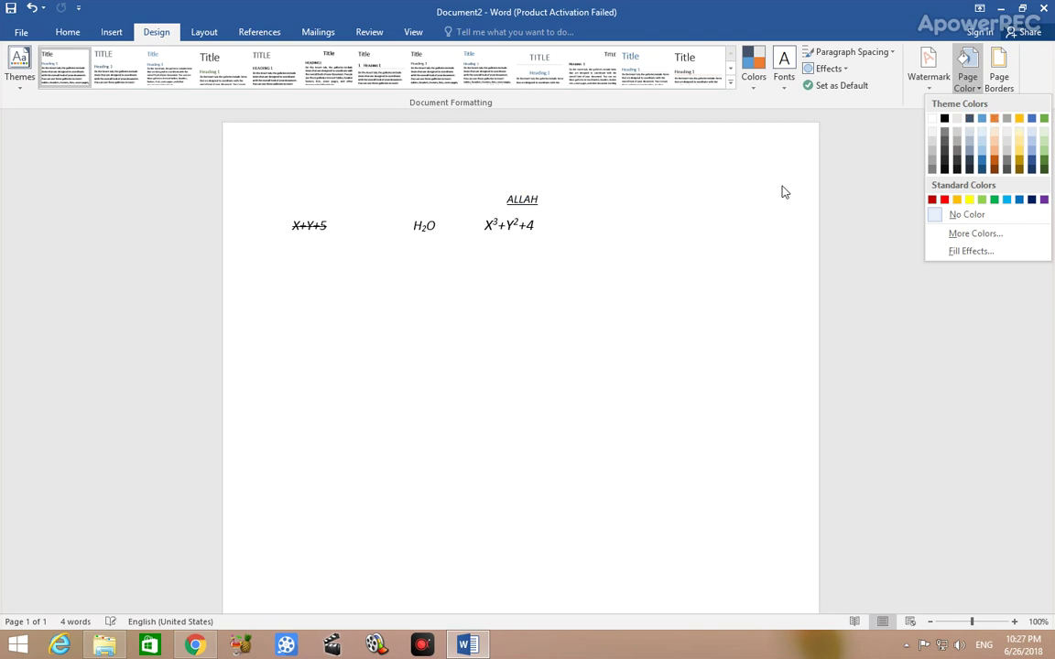
left_click(778, 188)
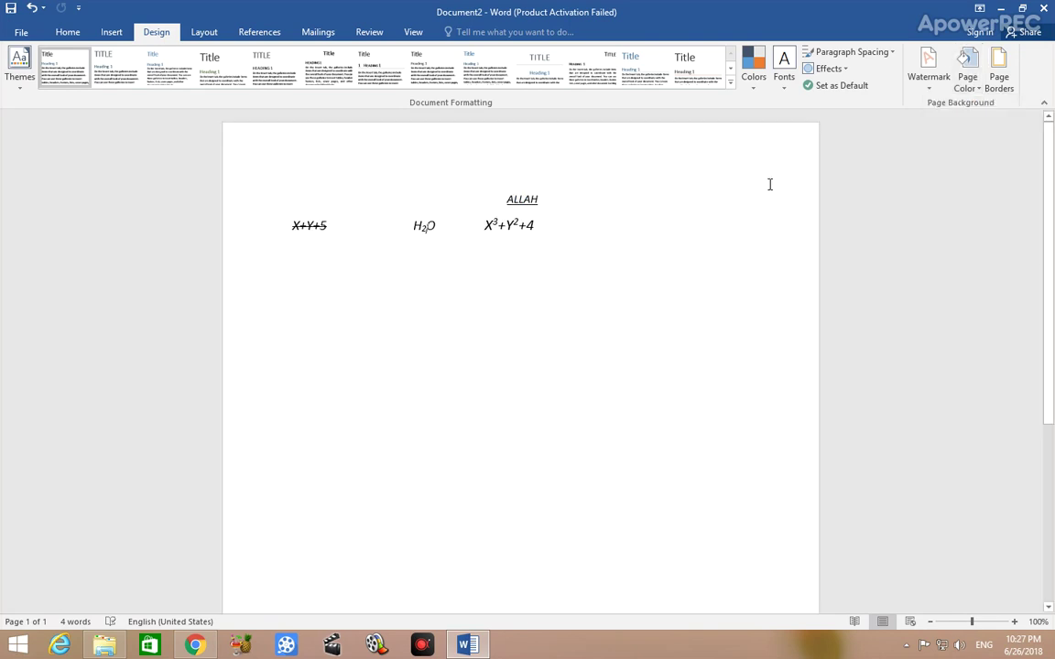
left_click(1003, 78)
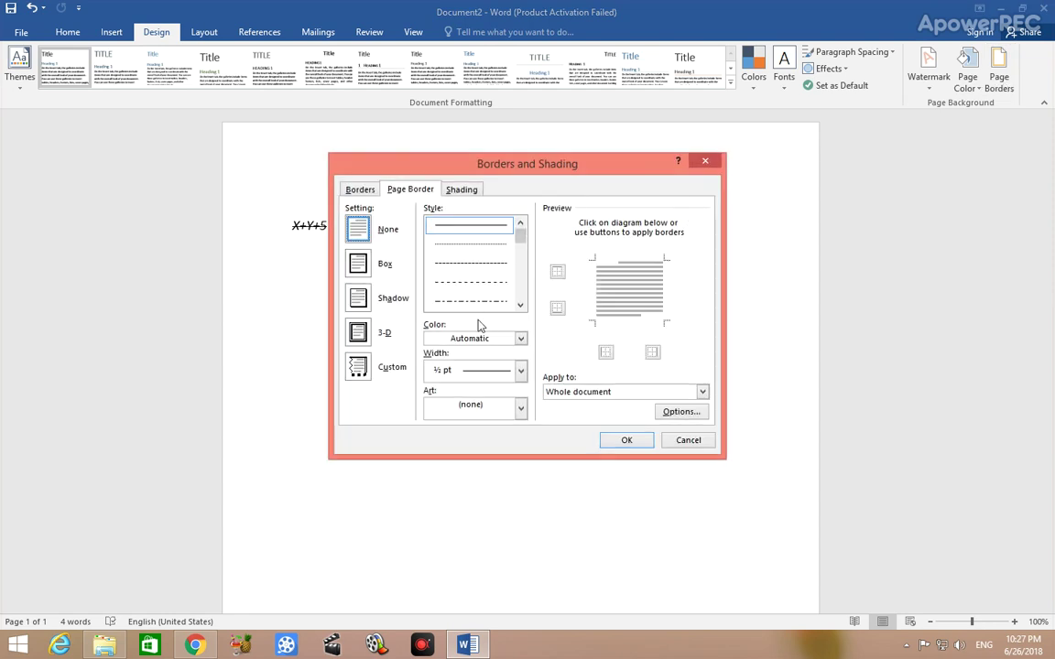
left_click(702, 163)
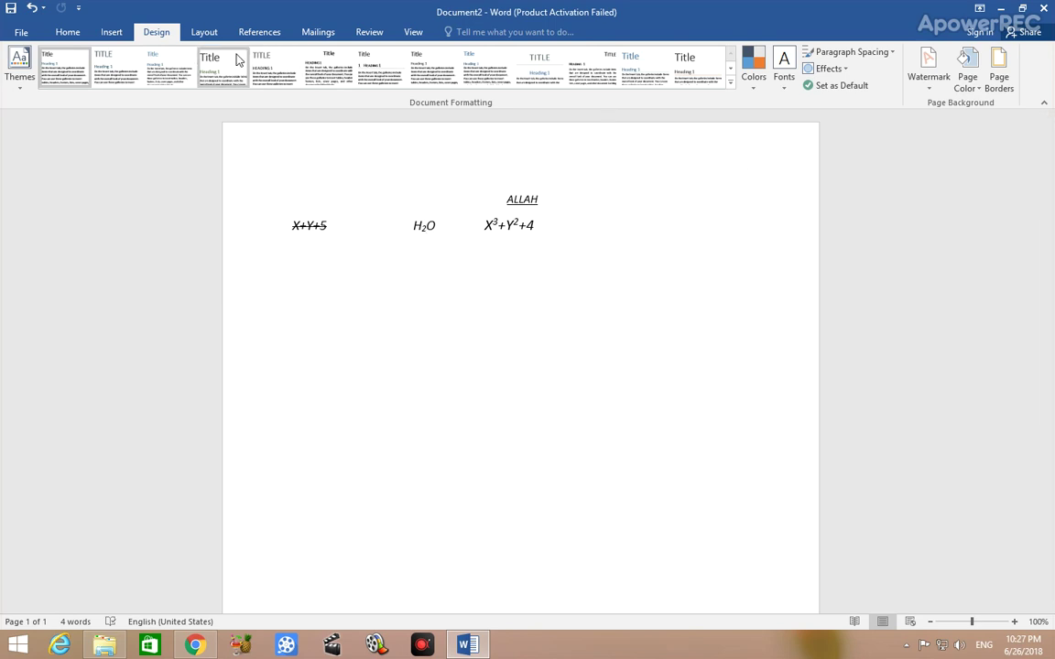
left_click(207, 33)
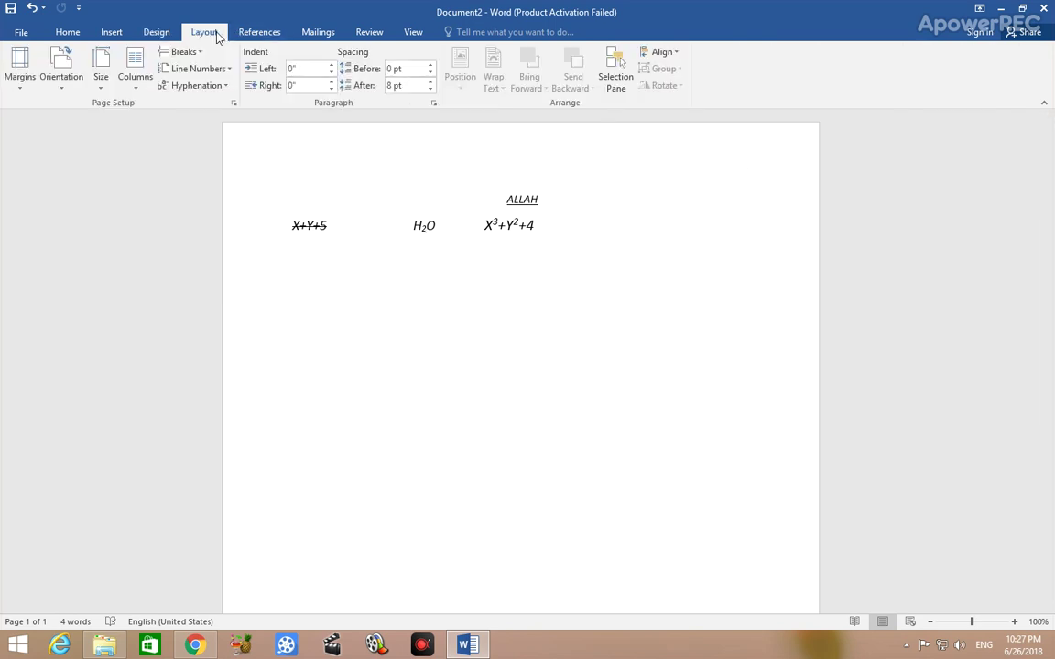
Review the preset margins unchanged, put the cursor after X³+Y²+4, and show the References tools.
left_click(21, 88)
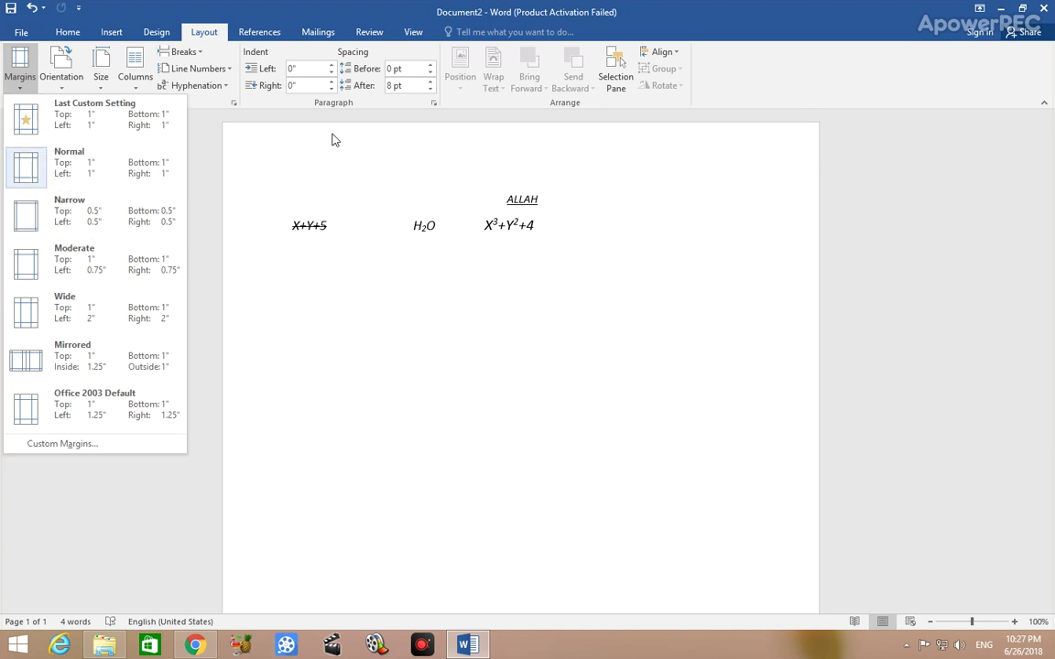
left_click(391, 310)
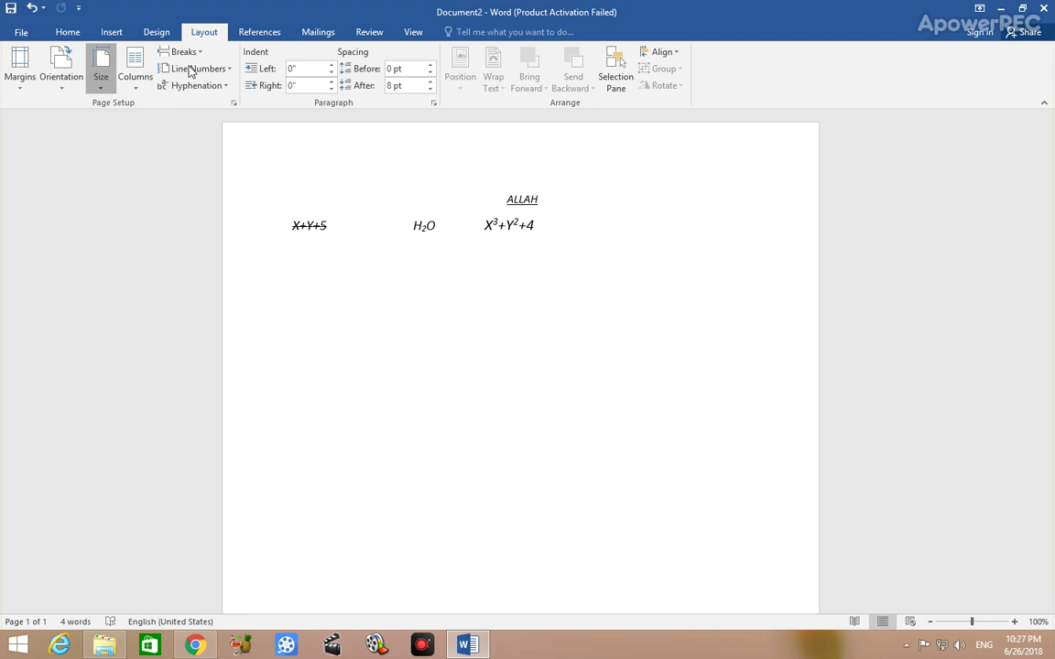
left_click(614, 261)
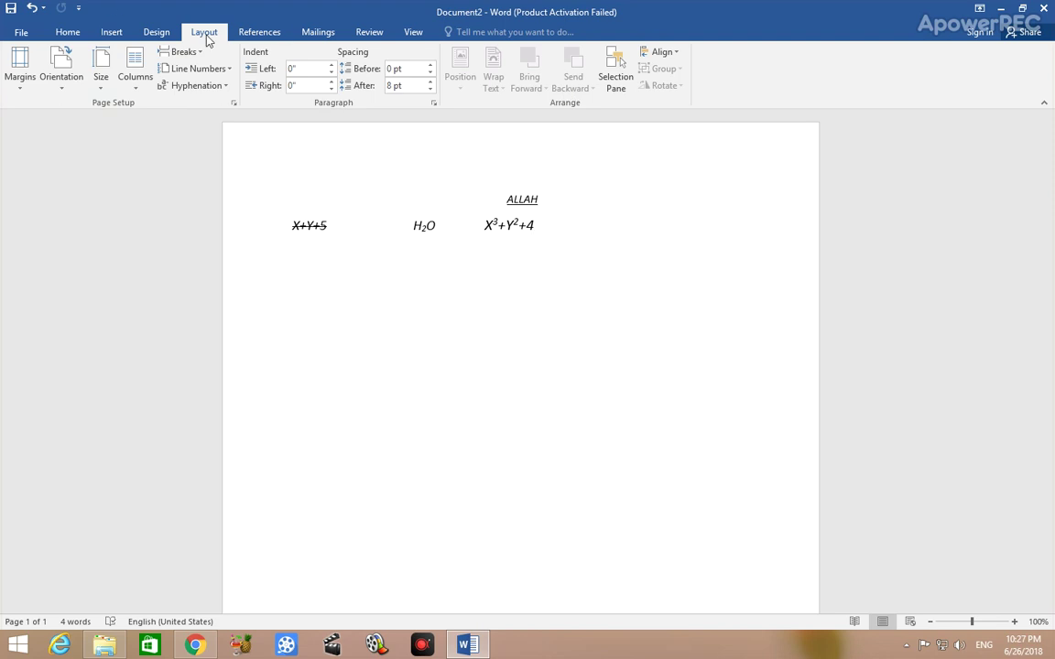
left_click(258, 34)
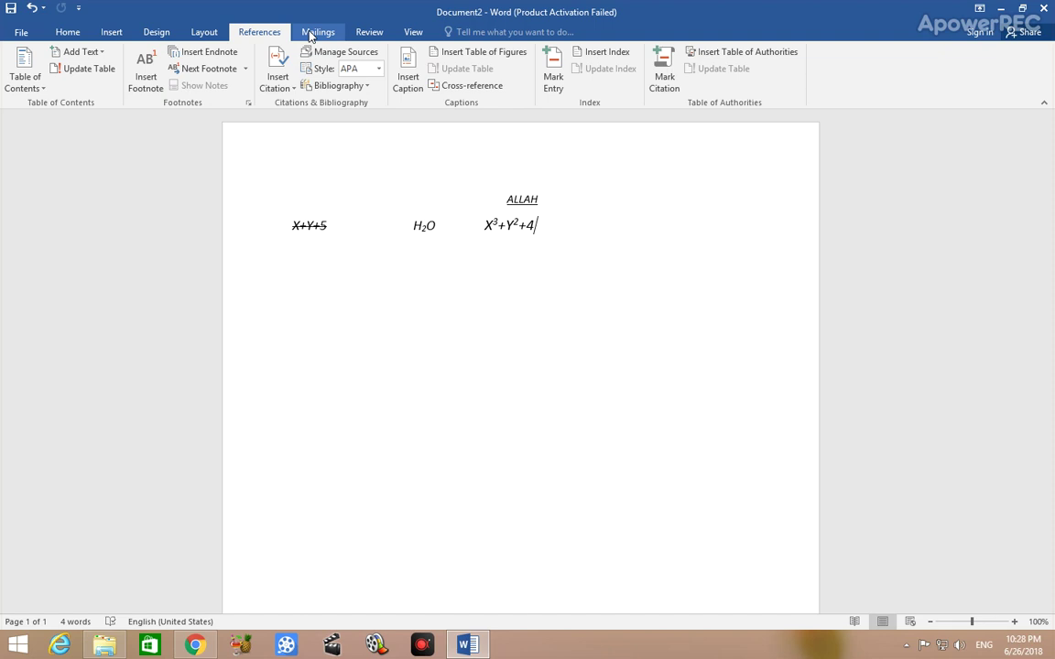
Browse the Mailings and Review tools, ending on the View options.
left_click(311, 35)
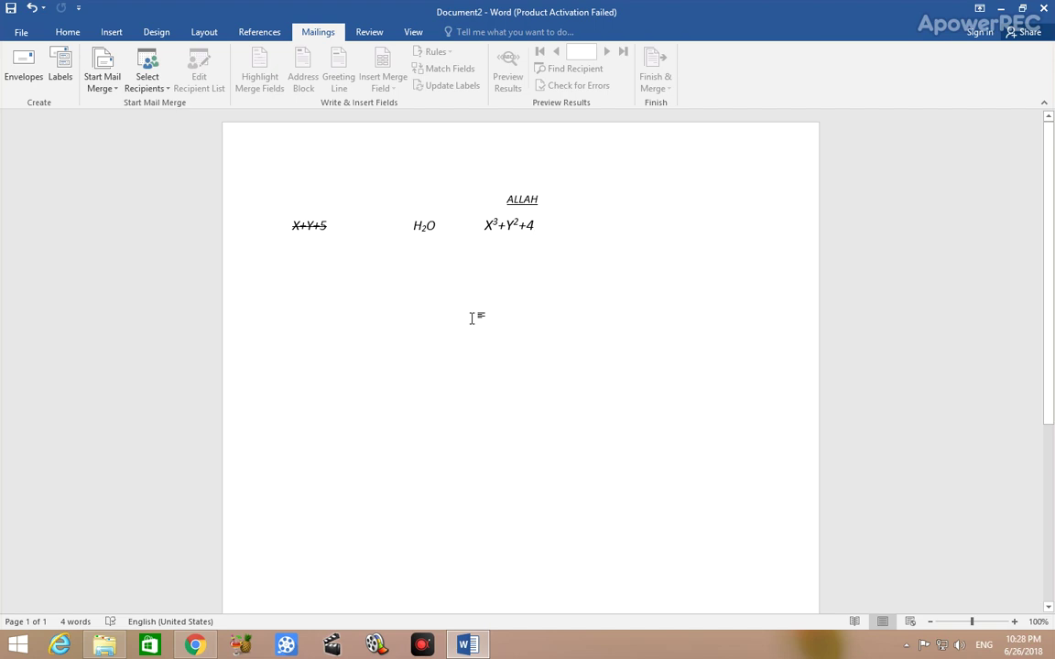
left_click(368, 35)
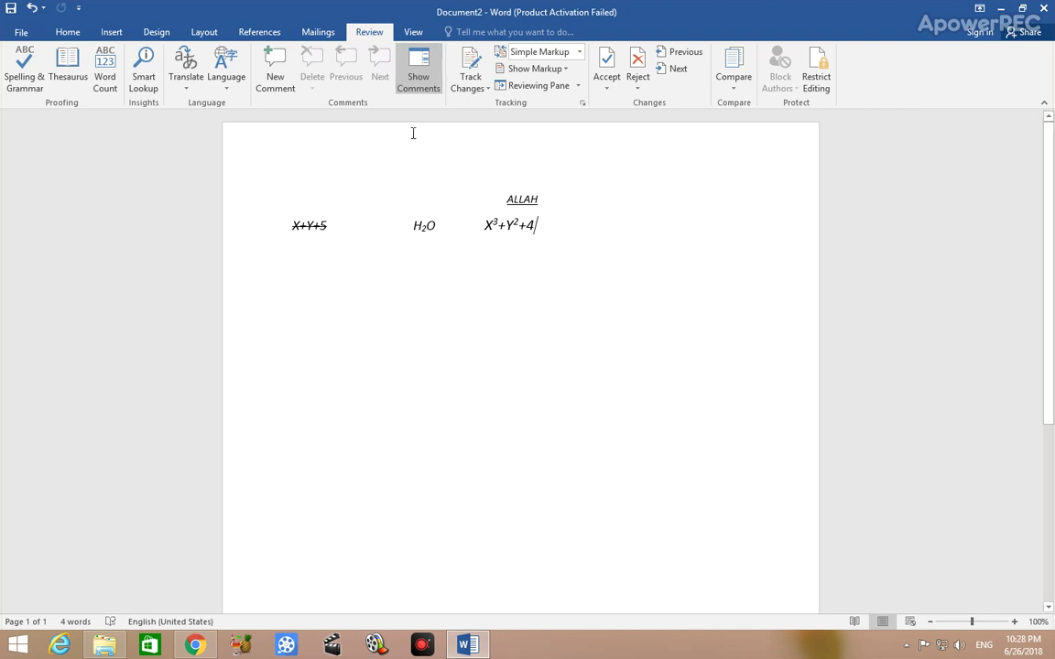
left_click(413, 33)
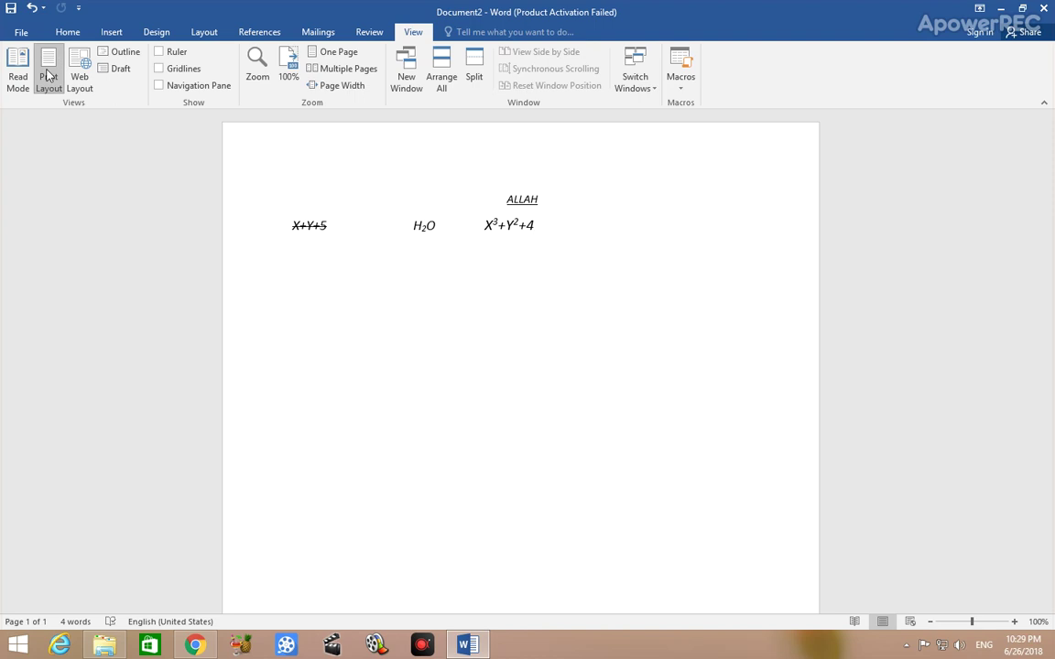
Try Read Mode and Web Layout, returning to Print Layout each time, then show the Insert tools.
left_click(19, 84)
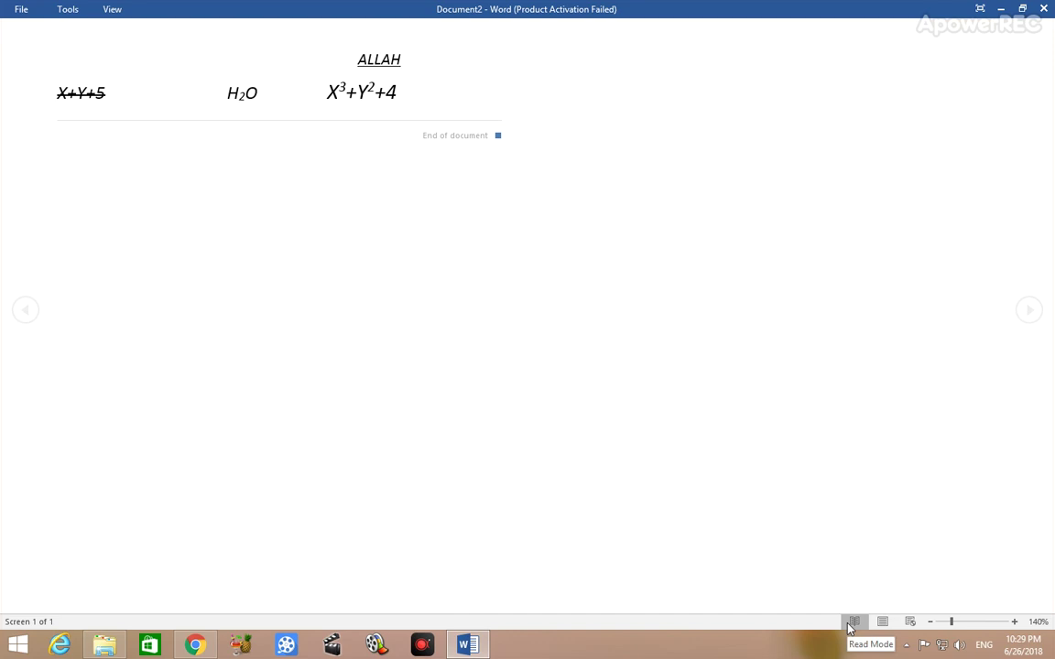
left_click(883, 623)
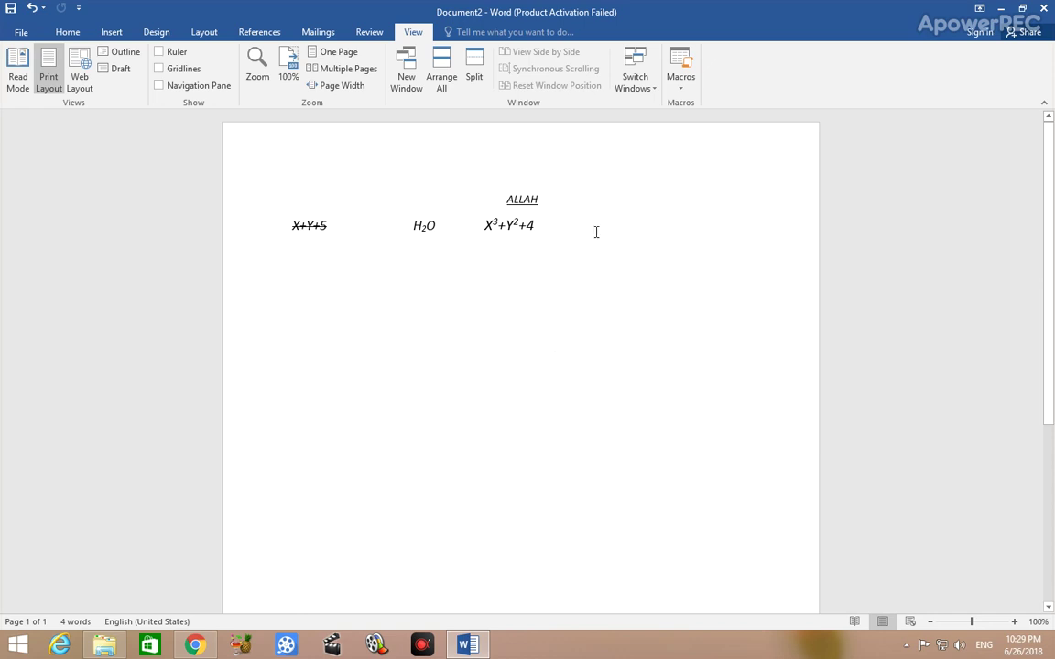
left_click(80, 82)
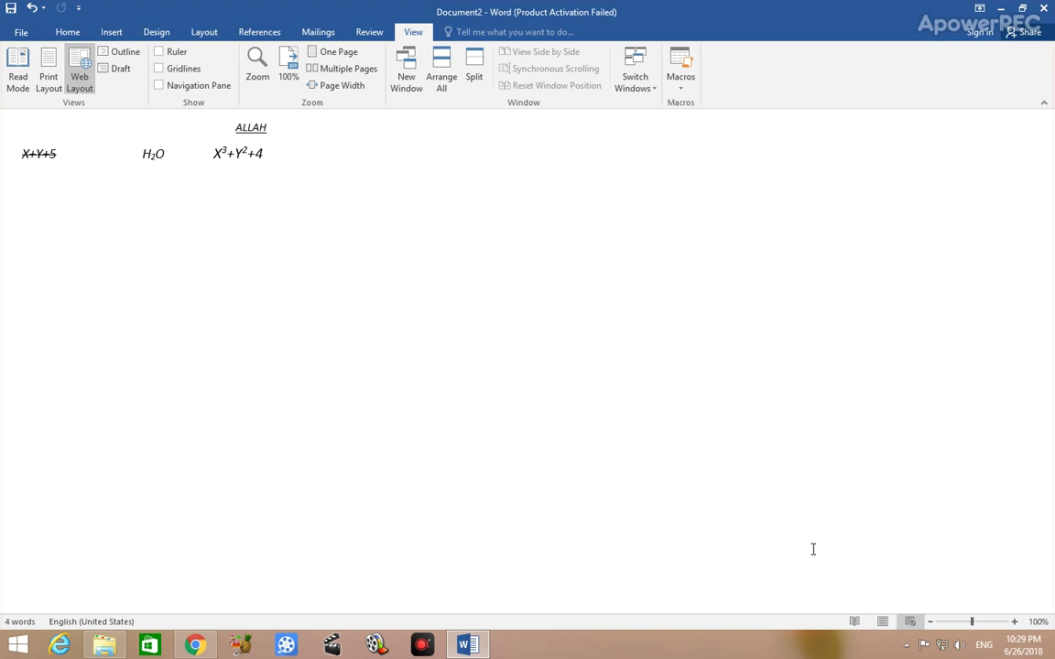
key("ctrl+alt+p")
left_click(548, 212)
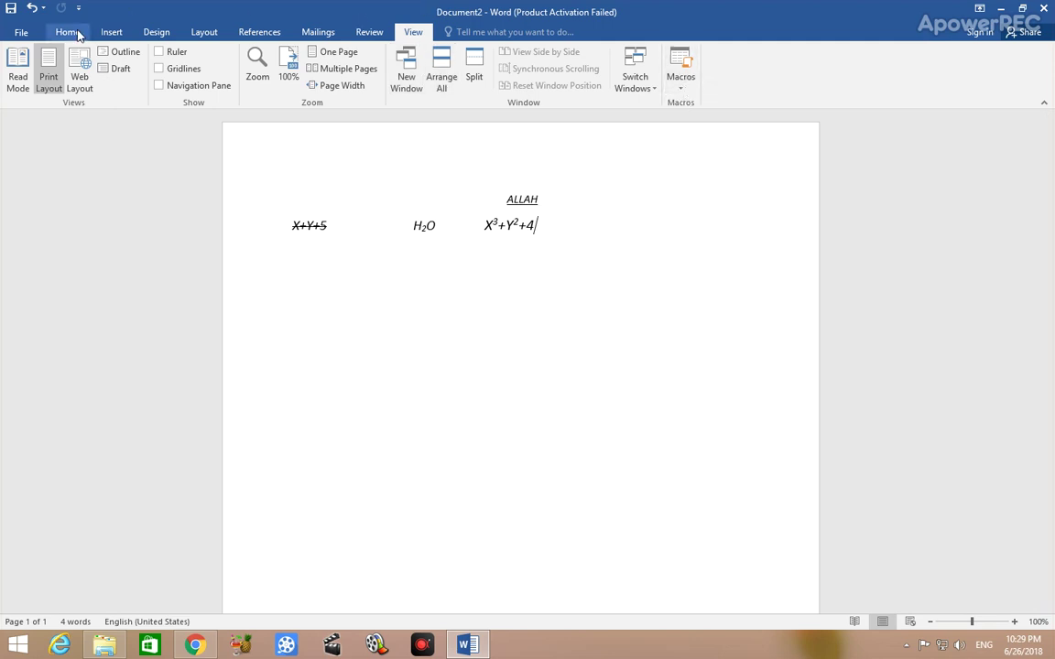
left_click(110, 32)
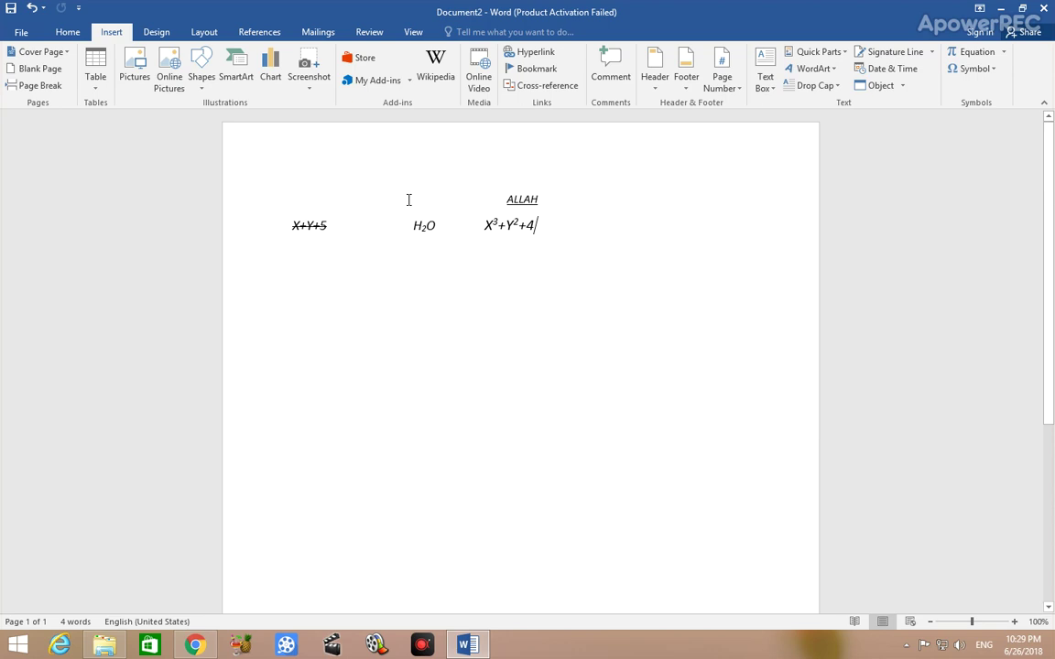
Insert a 6-column, 2-row table on a new line below X³+Y²+4.
key("Return")
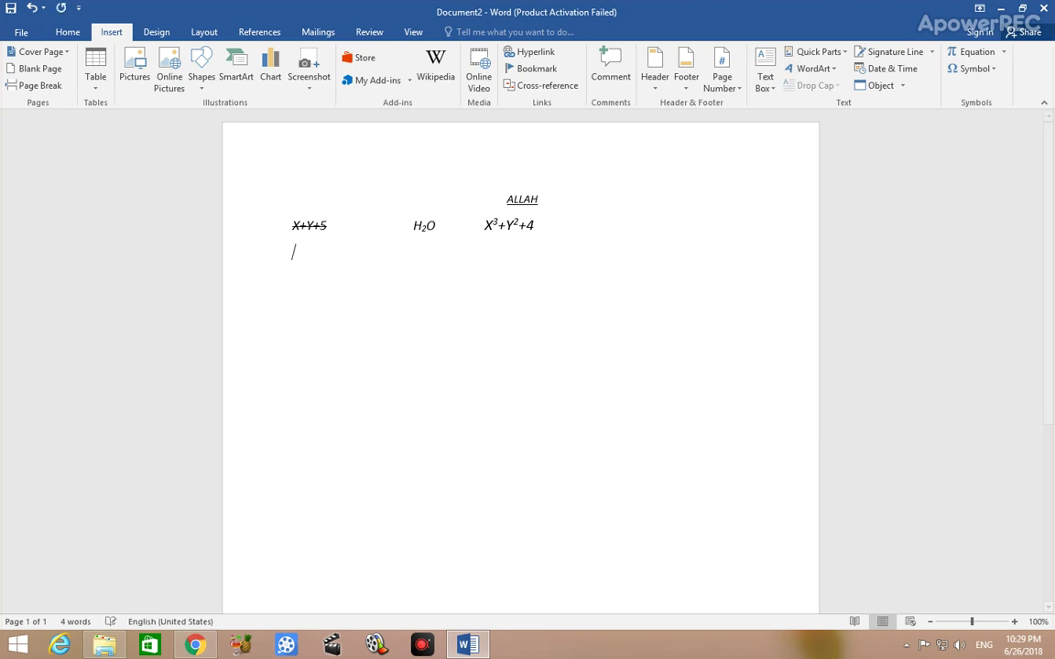
left_click(96, 84)
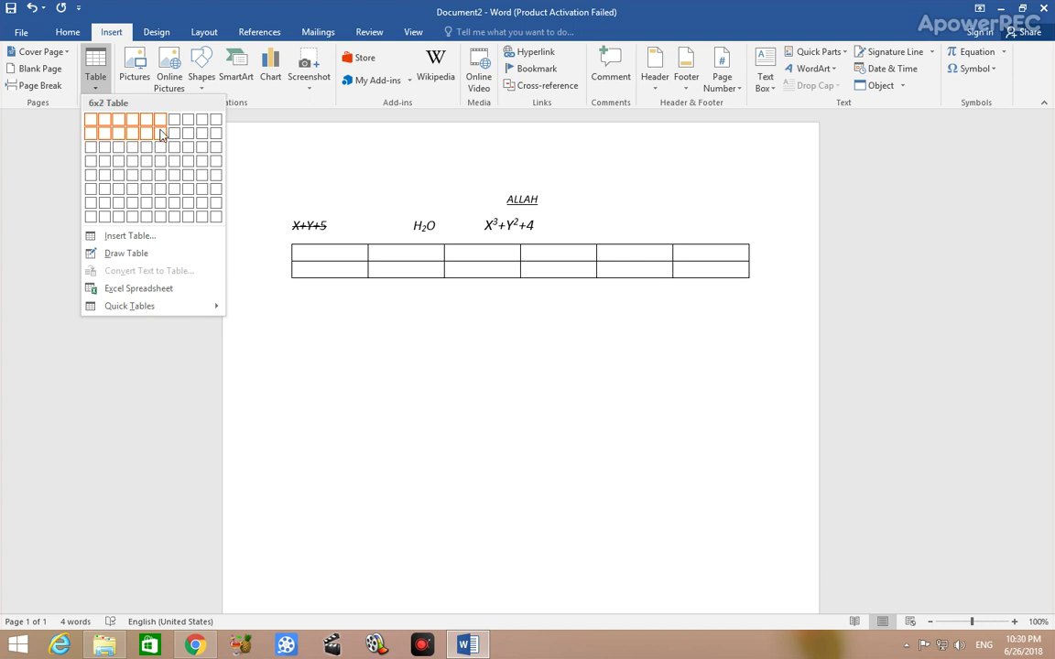
left_click(161, 135)
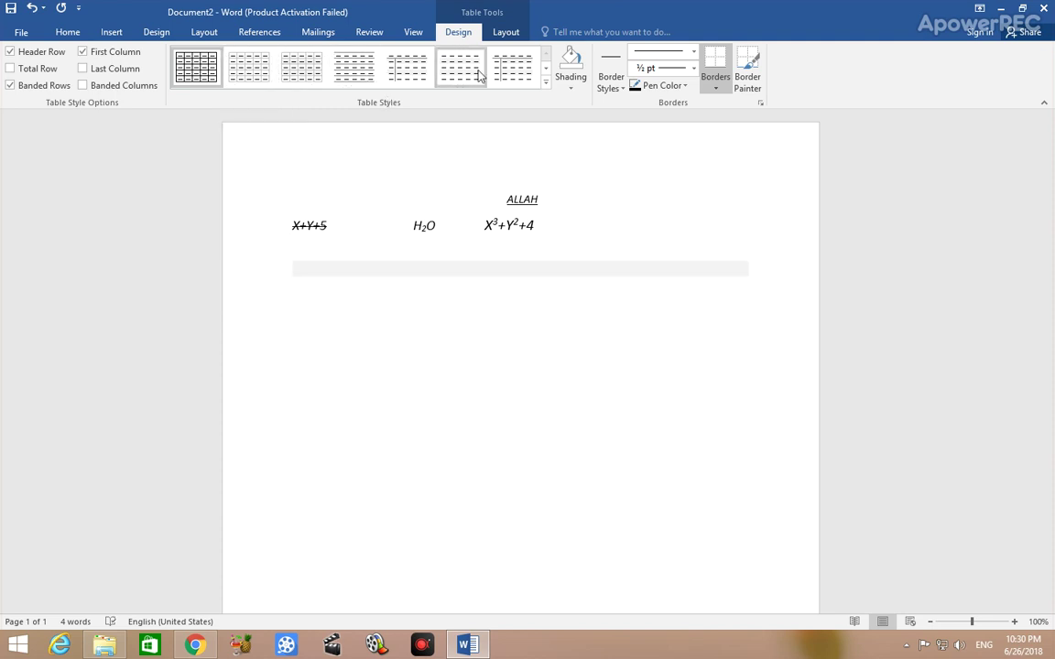
Inspect the table's Shading and Border Styles choices without applying any.
left_click(571, 87)
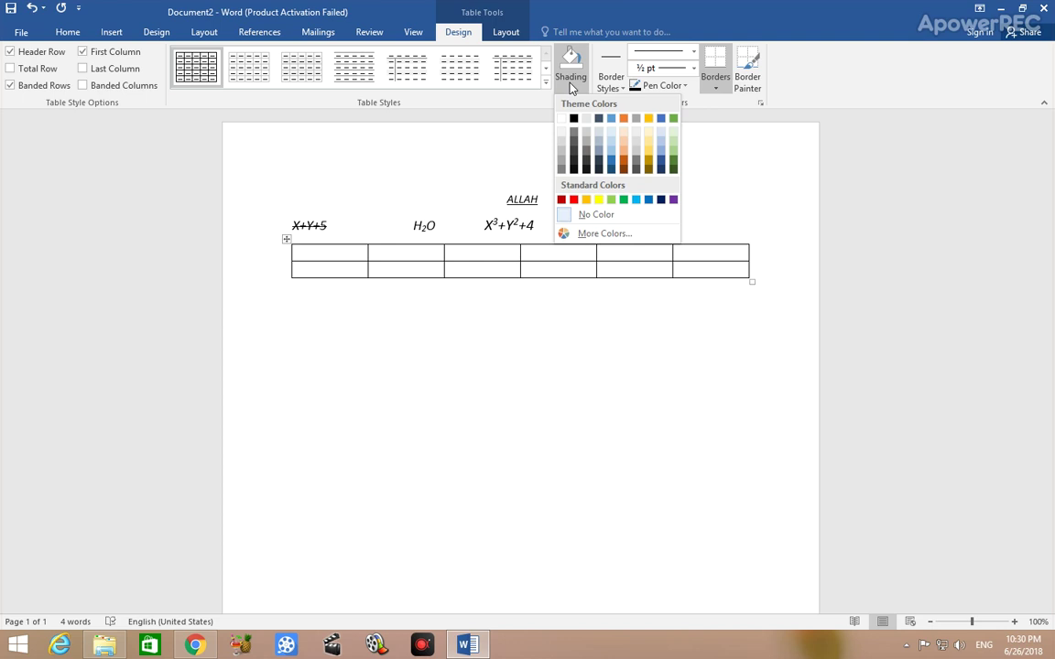
left_click(502, 141)
left_click(303, 253)
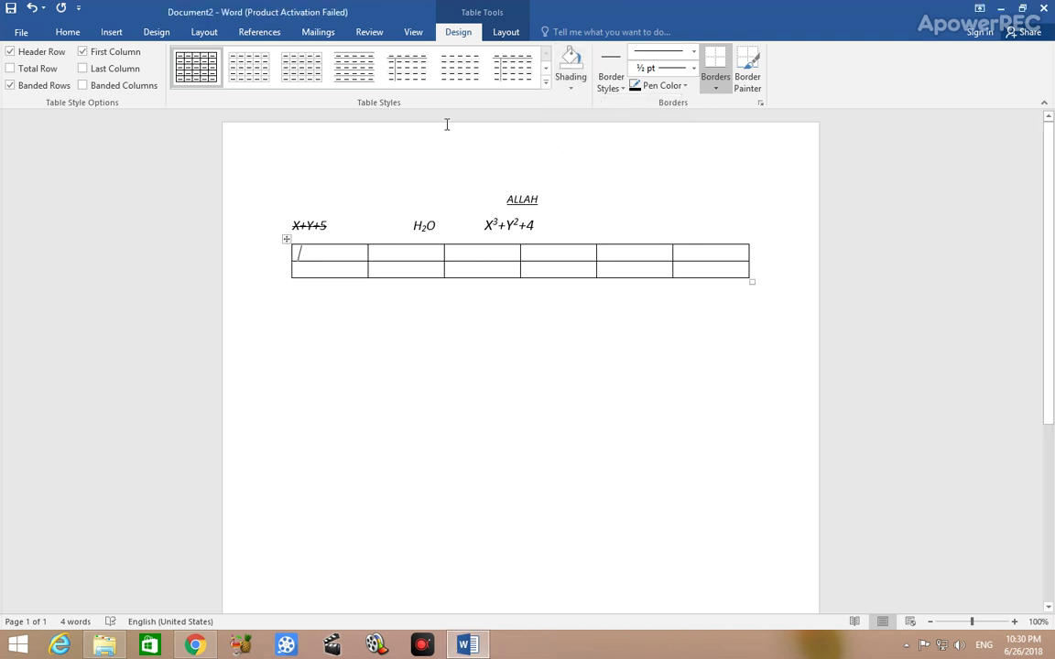
left_click(621, 89)
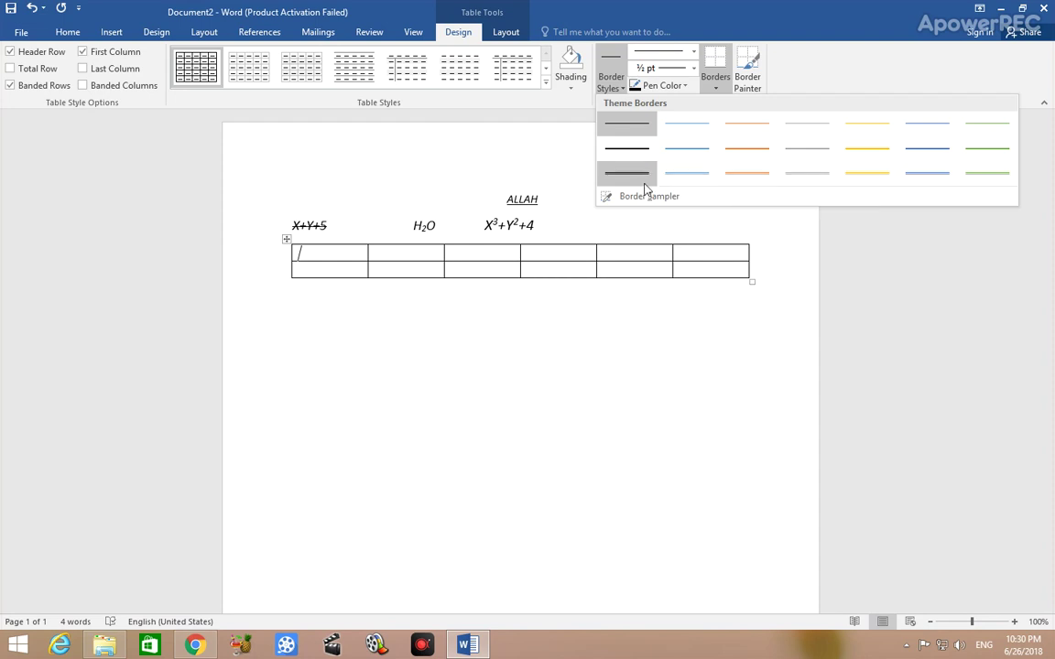
left_click(556, 165)
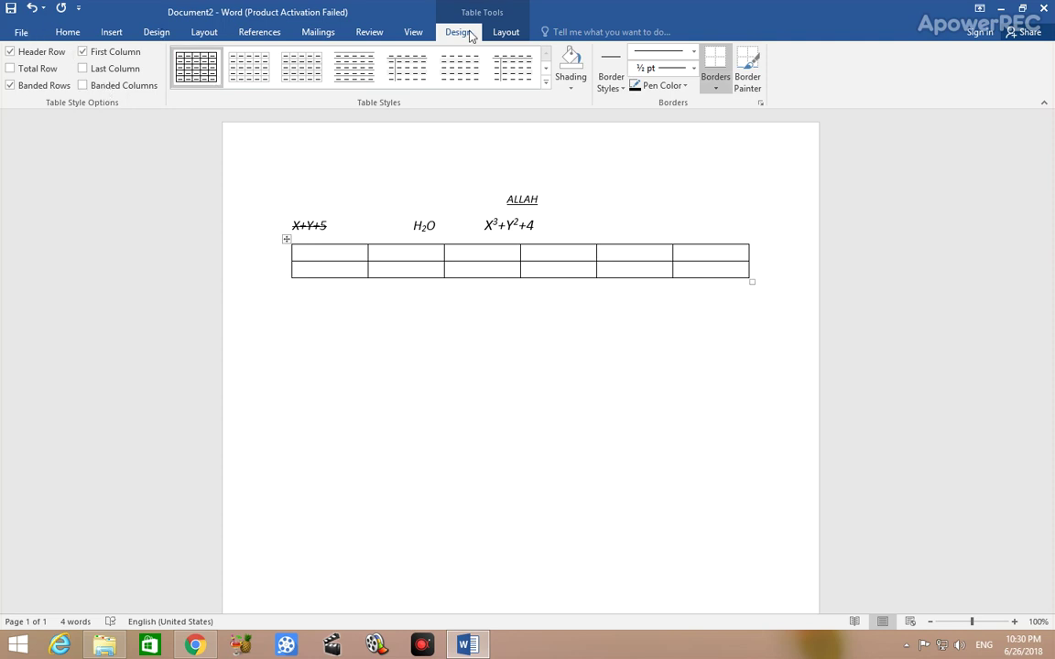
View the table Layout tools, then go back through Design to the Insert tools.
left_click(504, 33)
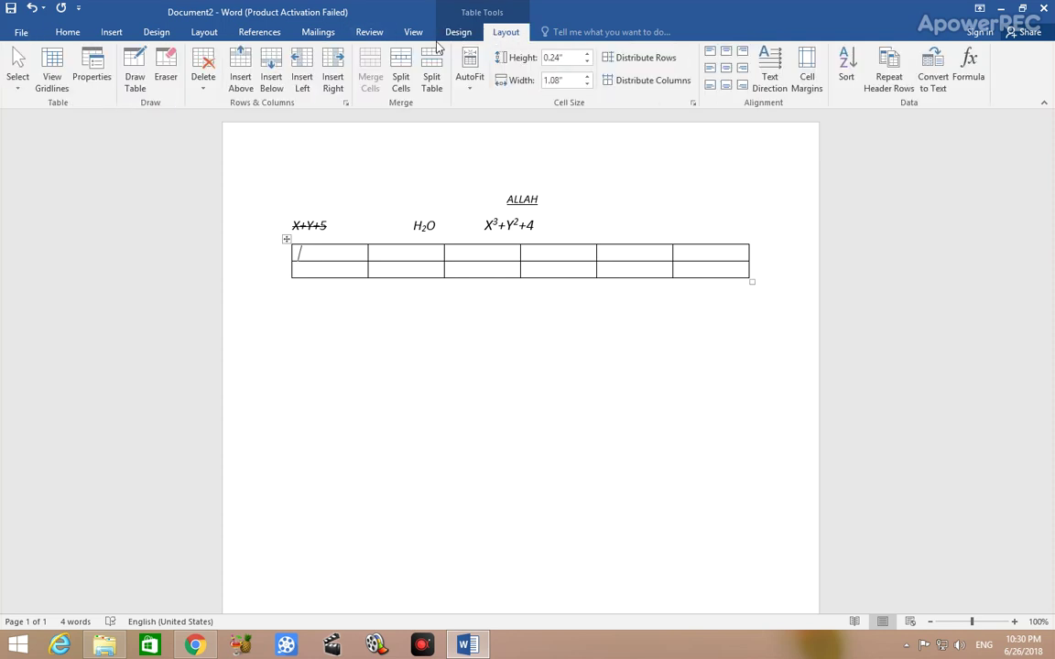
left_click(458, 33)
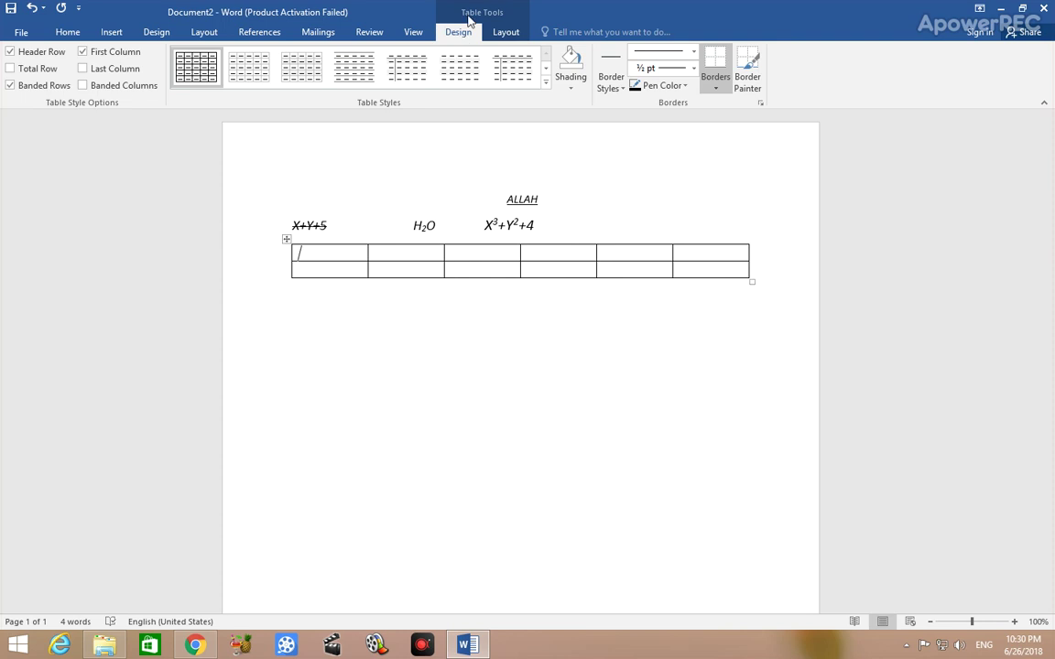
left_click(111, 35)
mouse_move(358, 236)
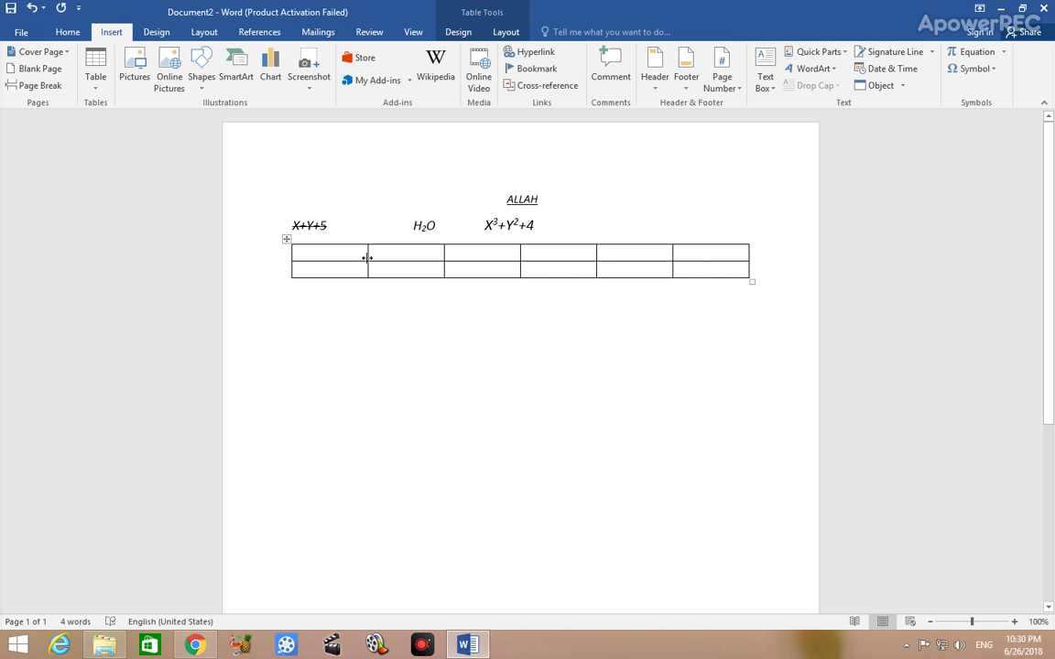
Delete the table's second row through Delete Cells > Delete entire row.
right_click(367, 259)
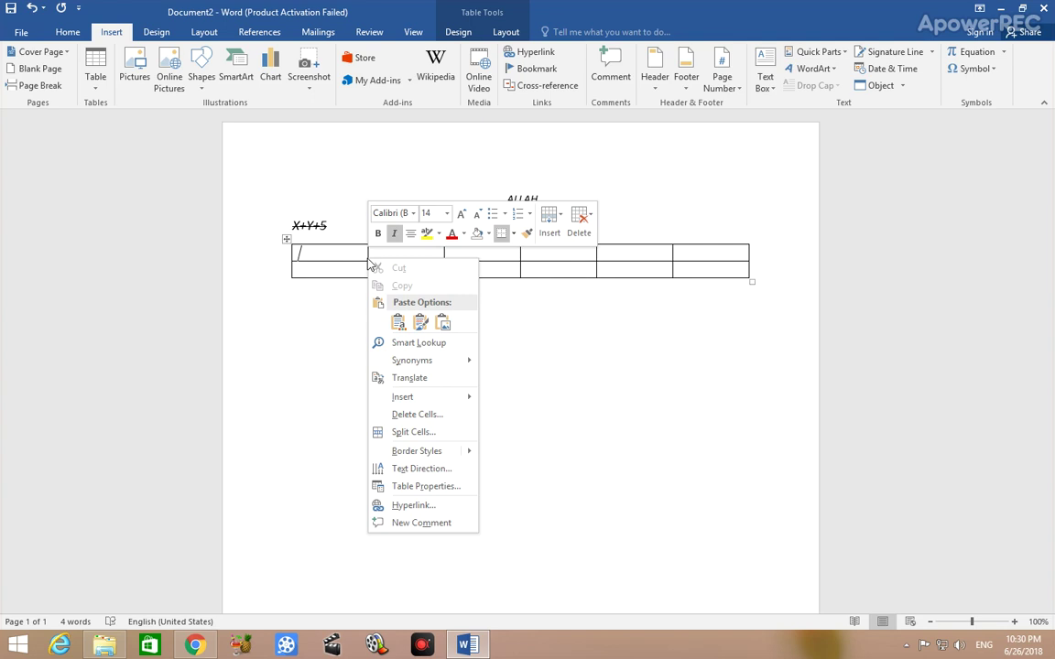
left_click(417, 417)
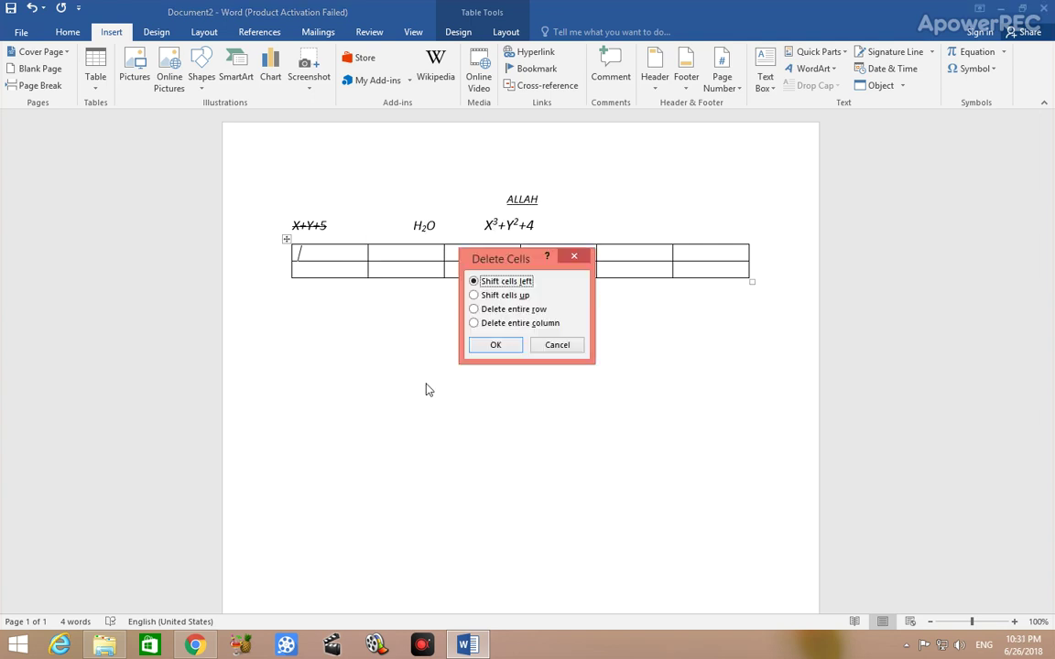
left_click(475, 310)
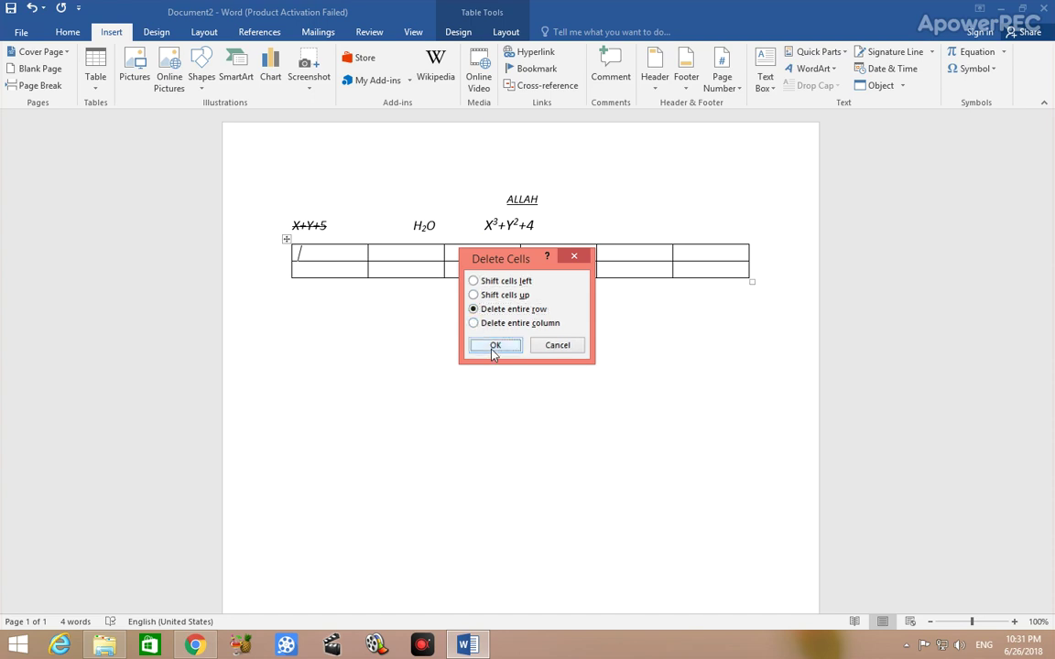
left_click(495, 346)
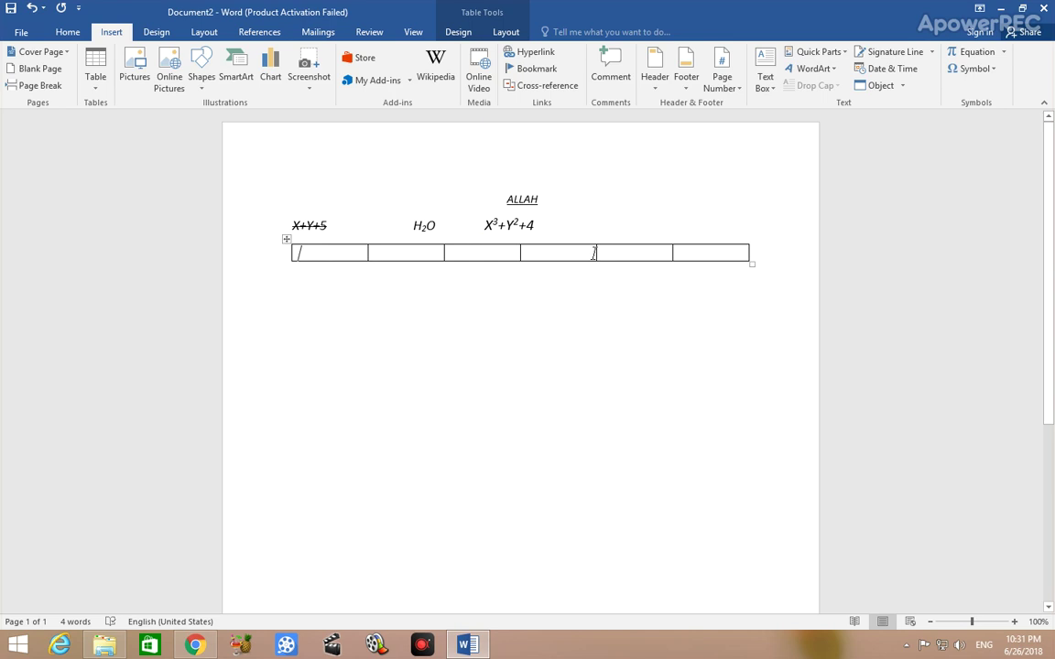
Delete one table column, leaving a single row of five cells.
right_click(367, 251)
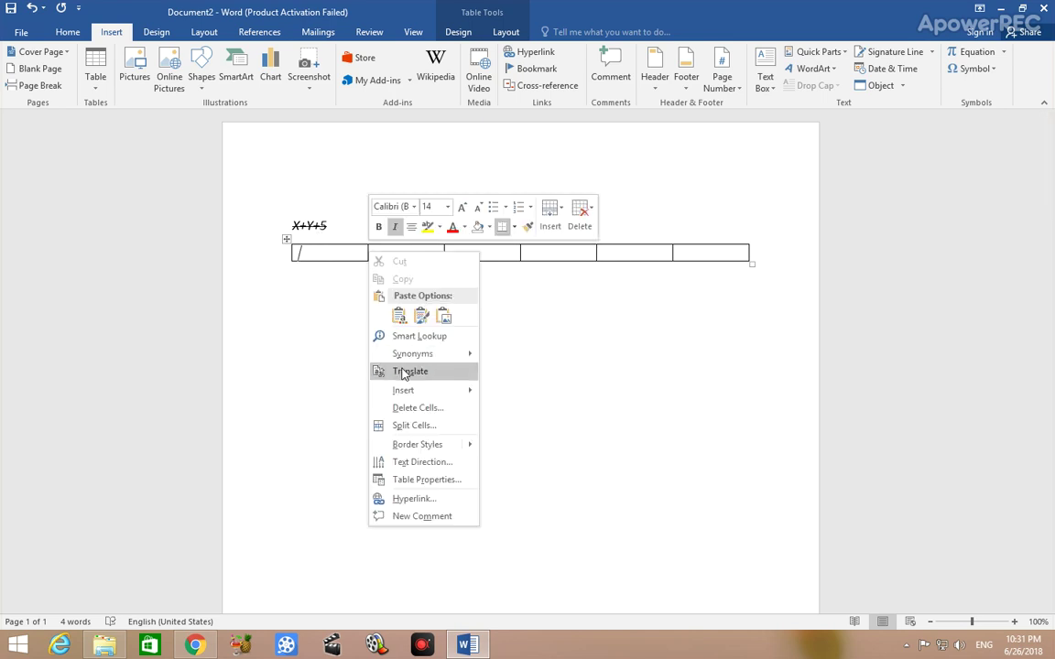
left_click(418, 408)
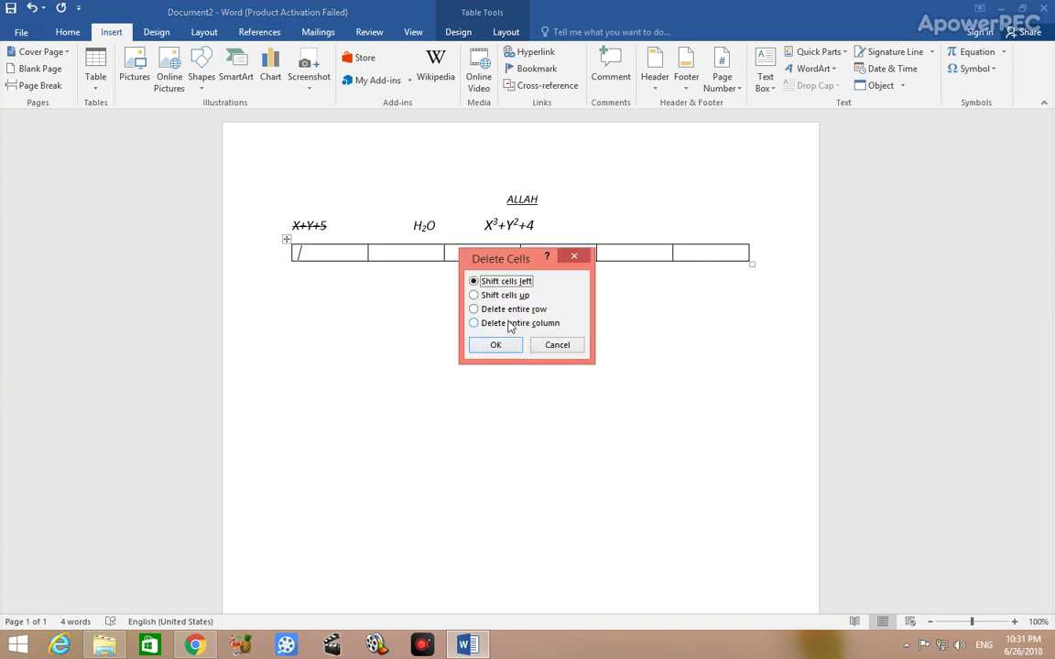
left_click(474, 326)
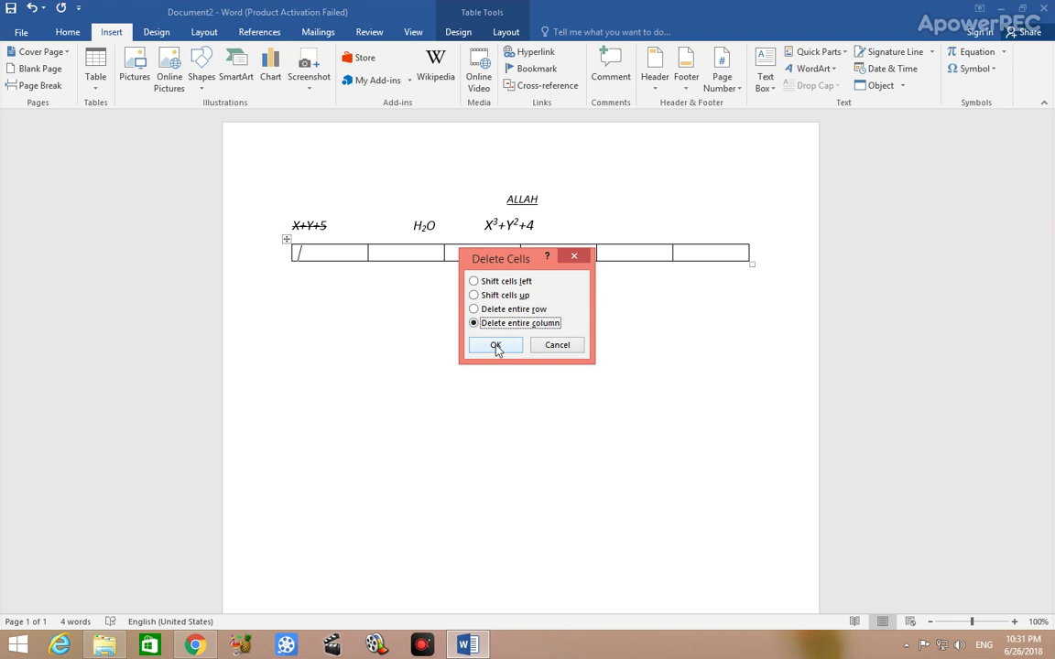
left_click(495, 347)
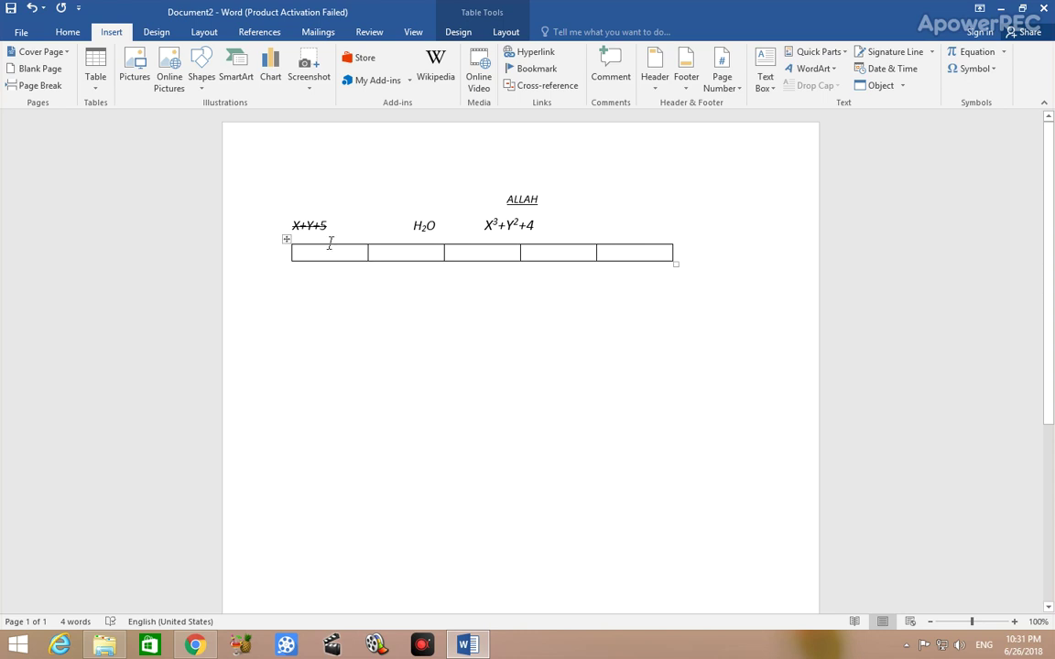
Open and close the table grid and cell-deletion options without changing anything.
left_click(351, 188)
left_click(97, 87)
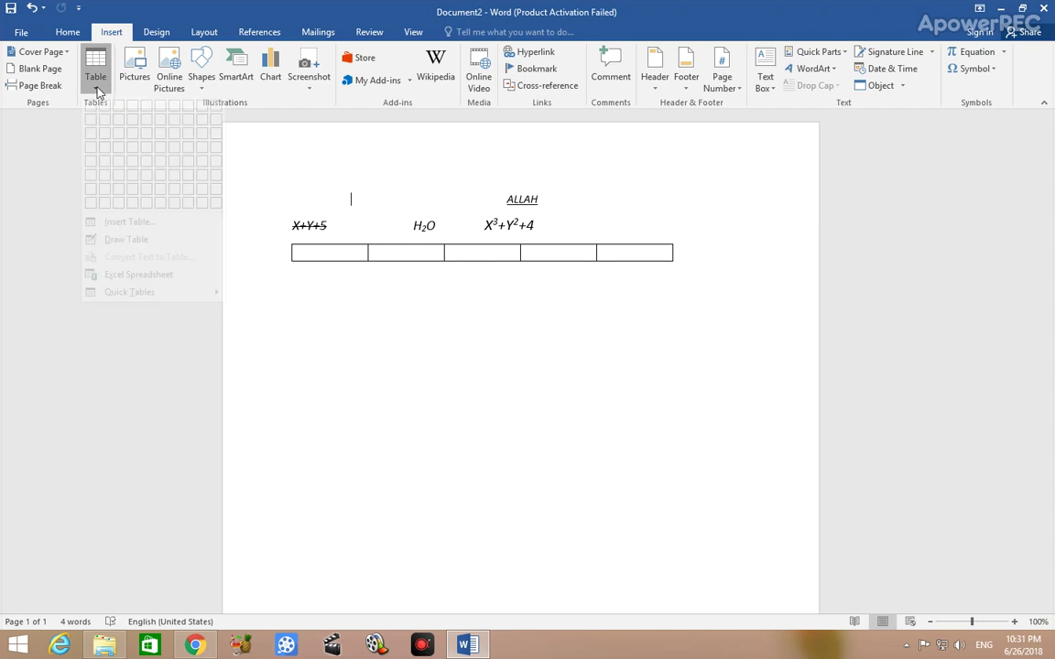
left_click(375, 197)
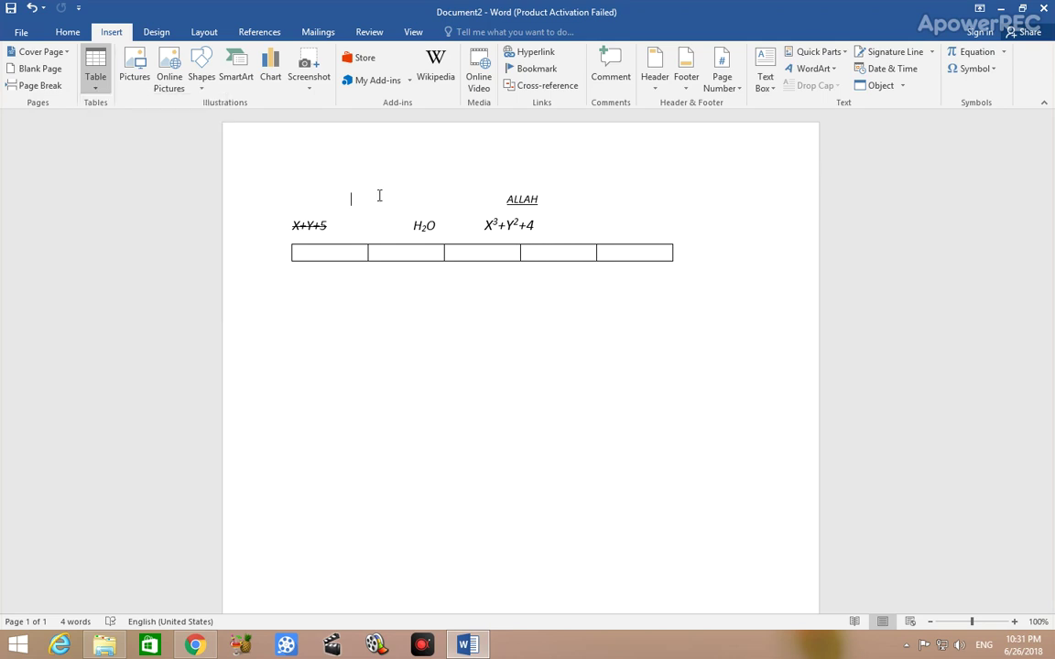
right_click(338, 248)
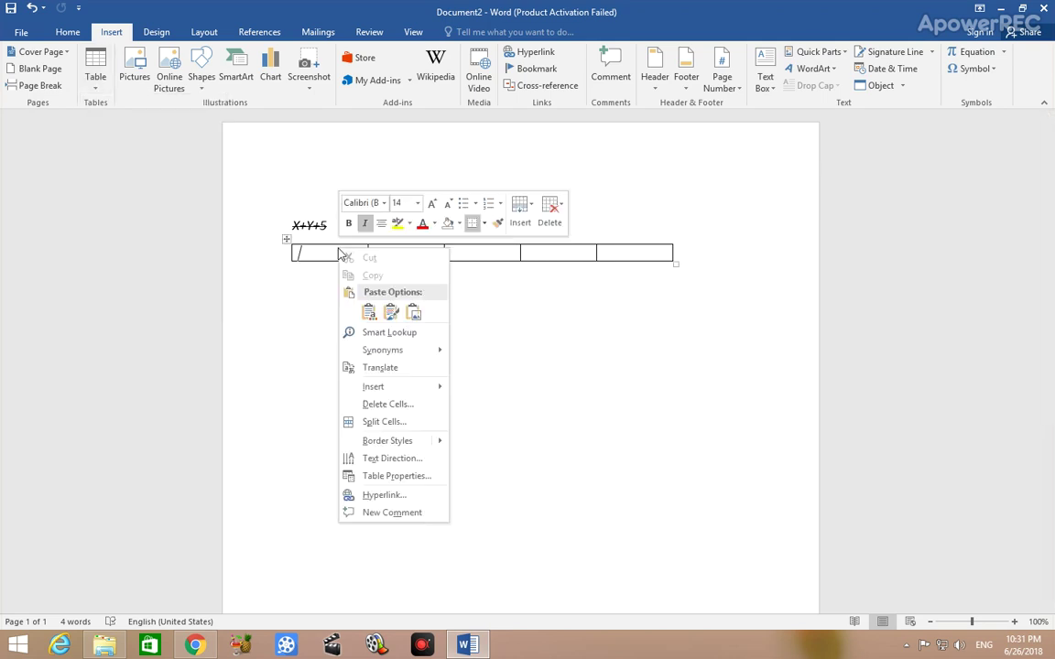
left_click(410, 413)
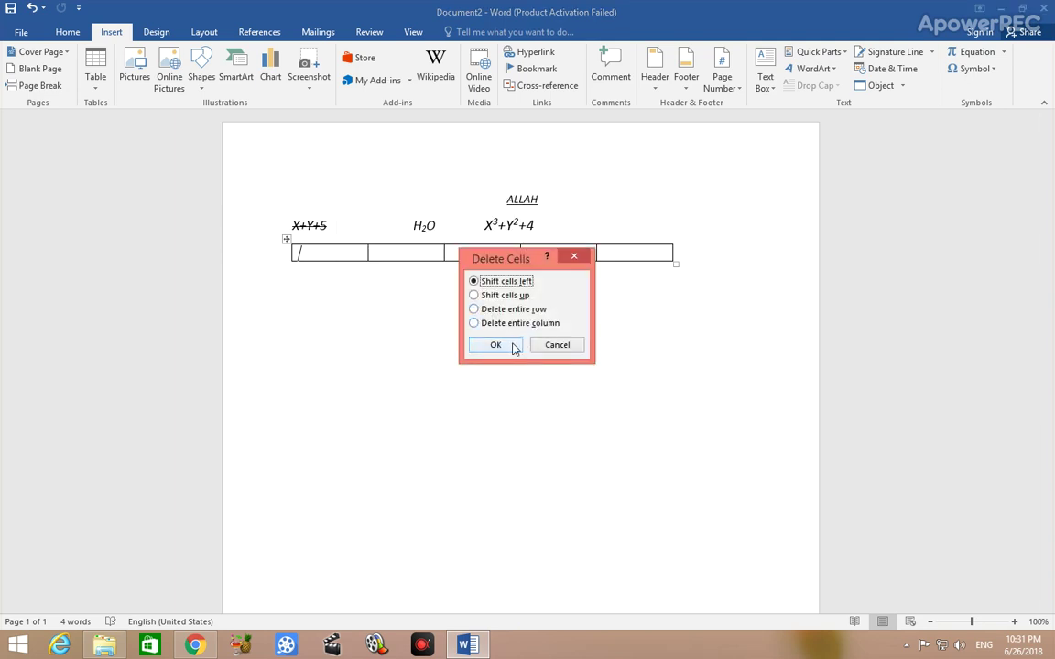
left_click(568, 260)
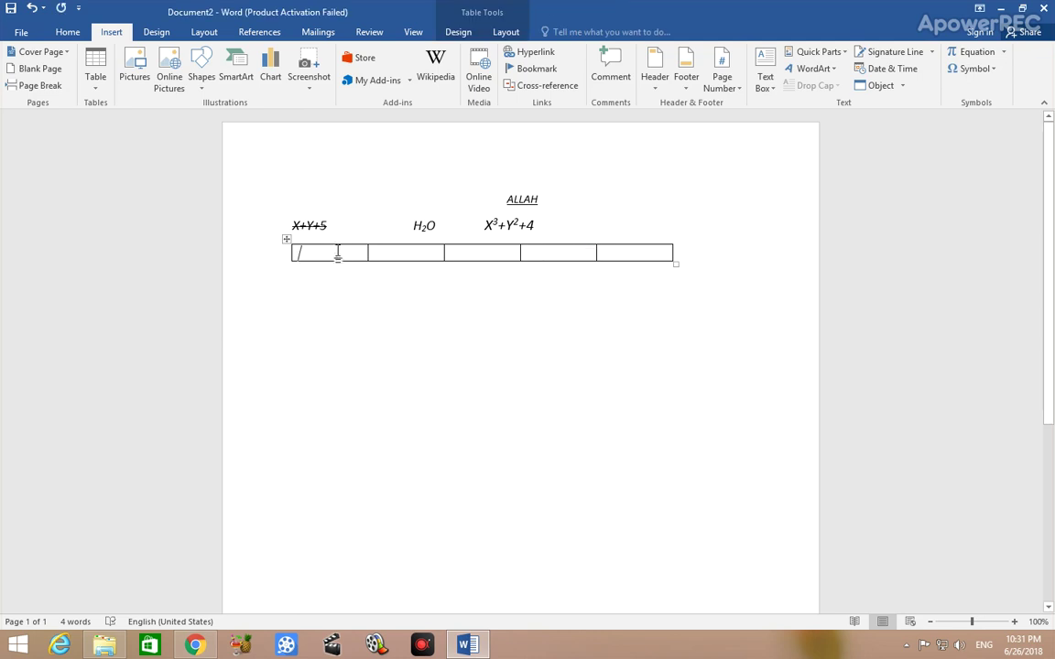
right_click(334, 261)
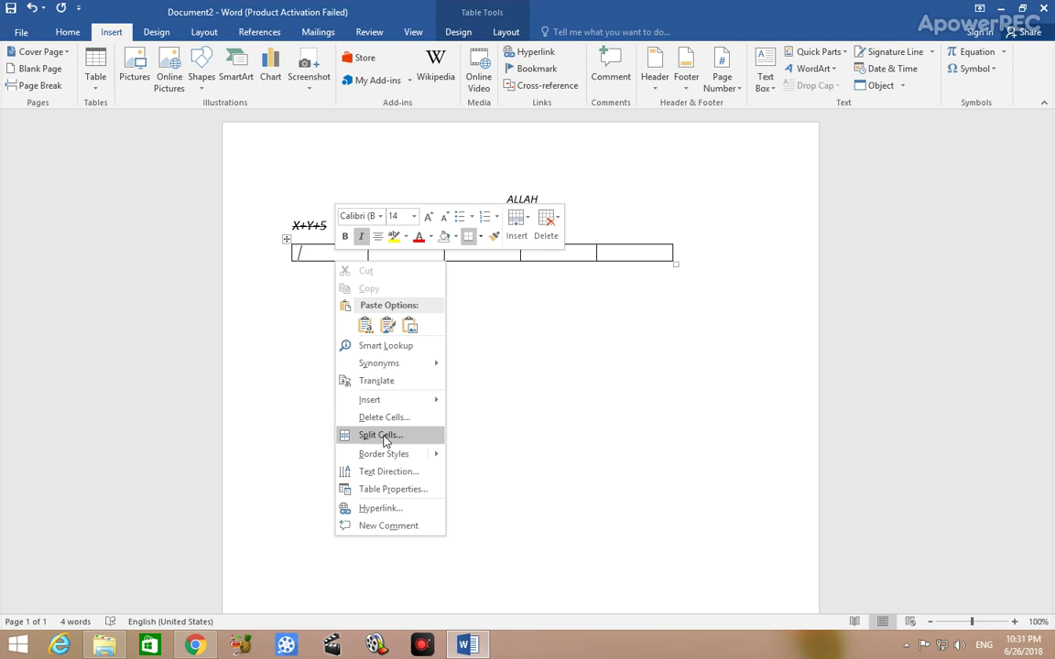
left_click(499, 321)
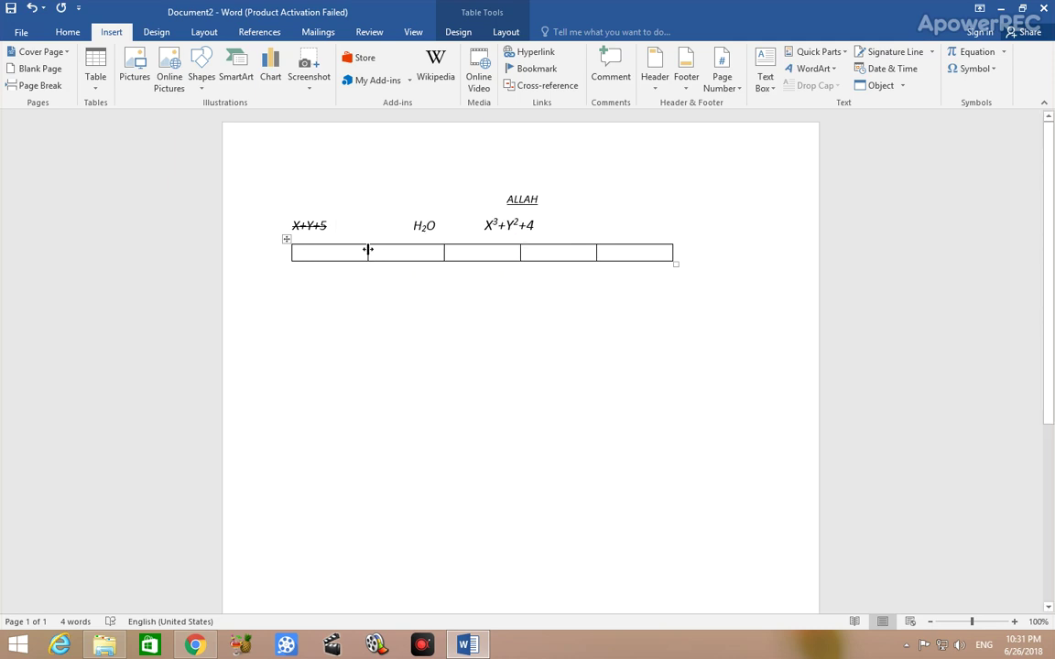
Enlarge the table's row, then delete that entire row to remove the table.
left_click_drag(675, 262, 779, 405)
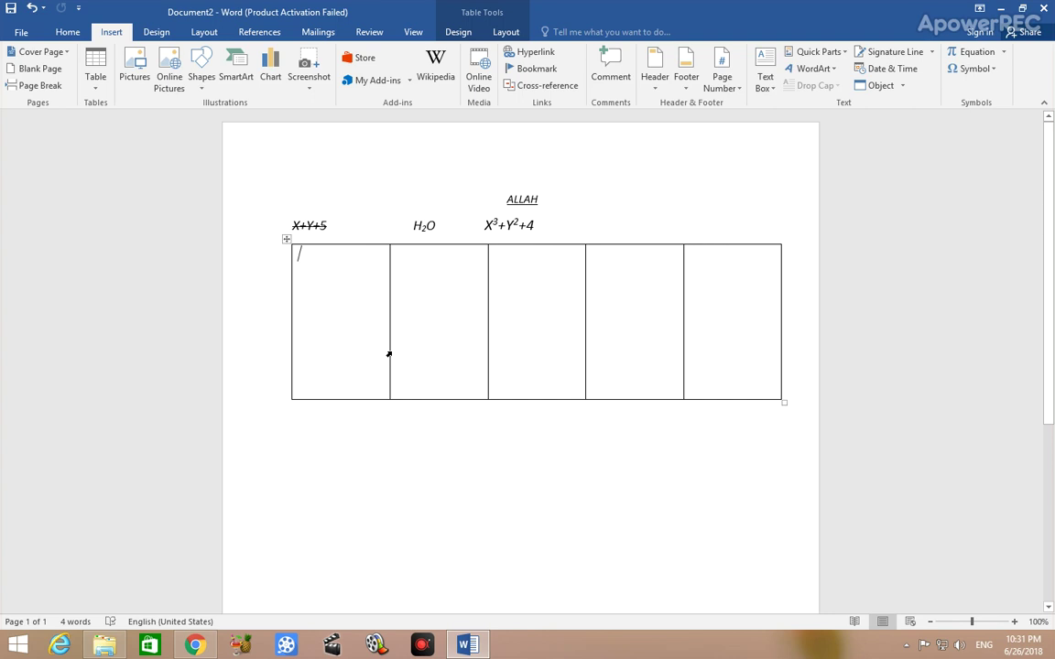
right_click(351, 317)
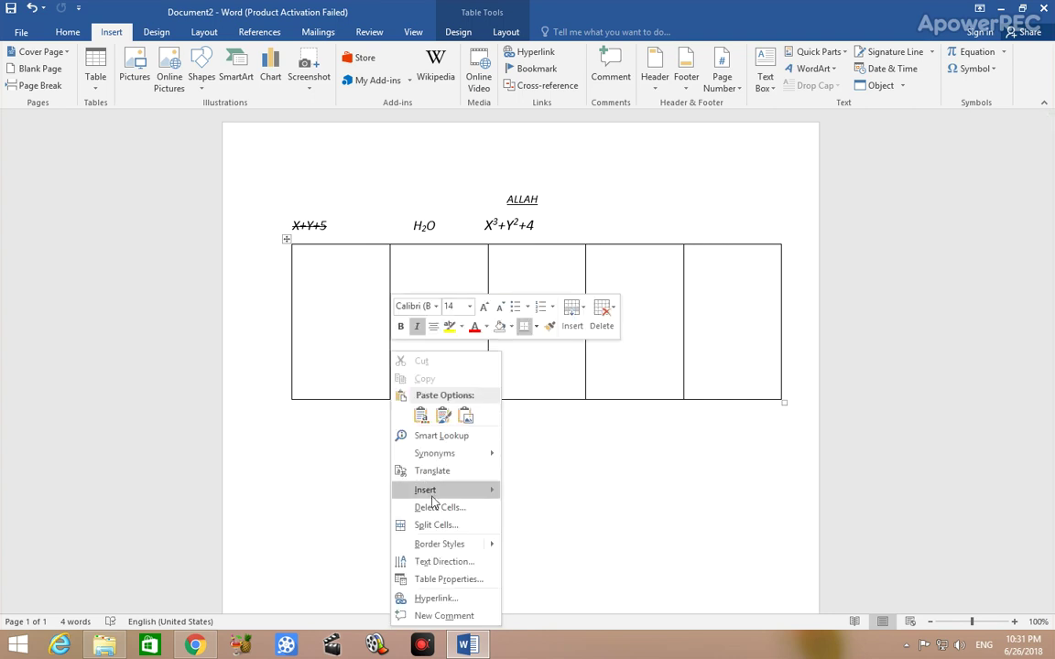
left_click(396, 458)
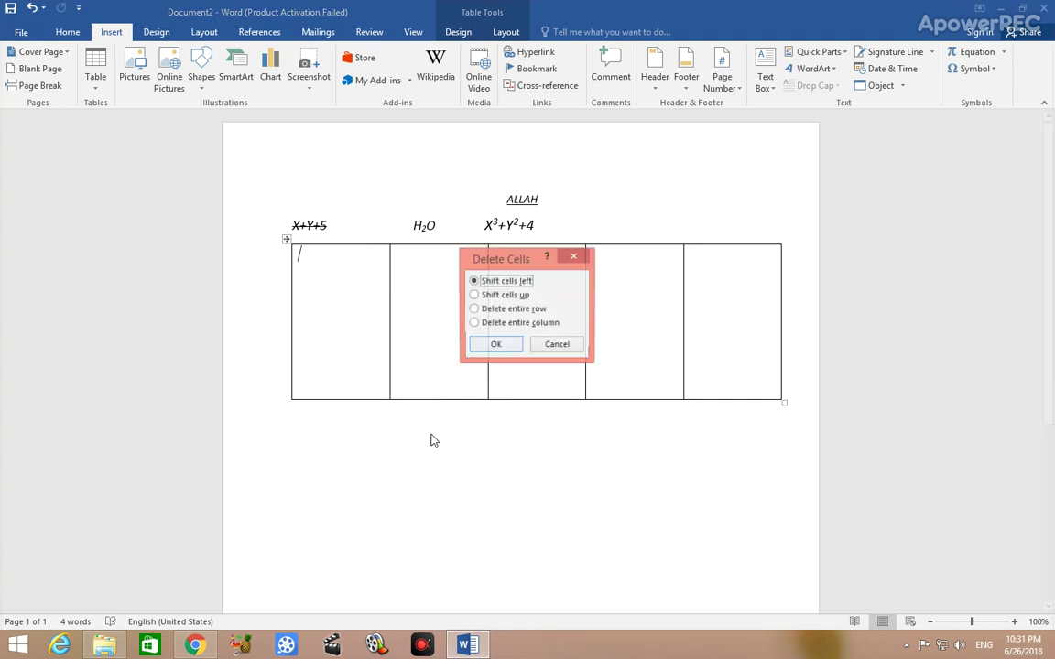
left_click(475, 310)
left_click(490, 345)
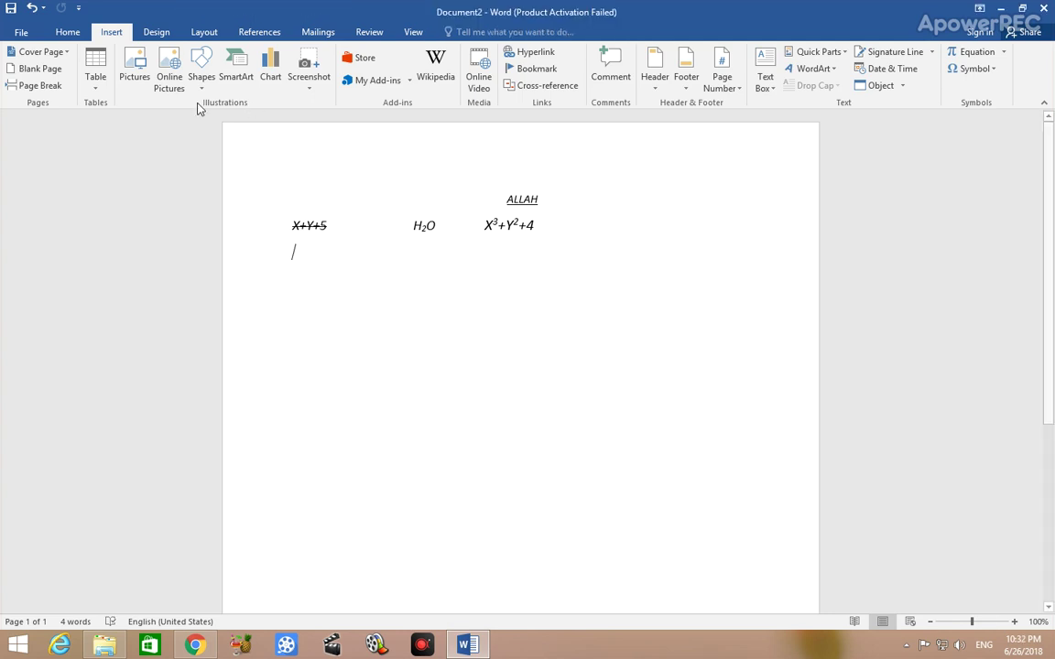
Insert a 5-column, 1-row table below the formulas via Insert Table.
left_click(102, 87)
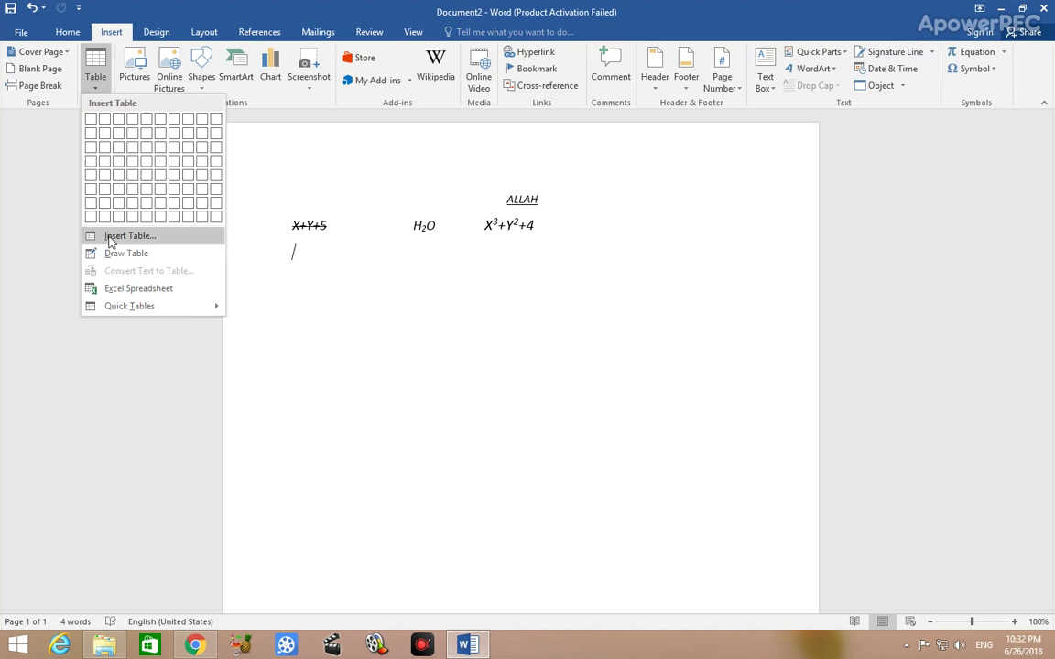
left_click(102, 237)
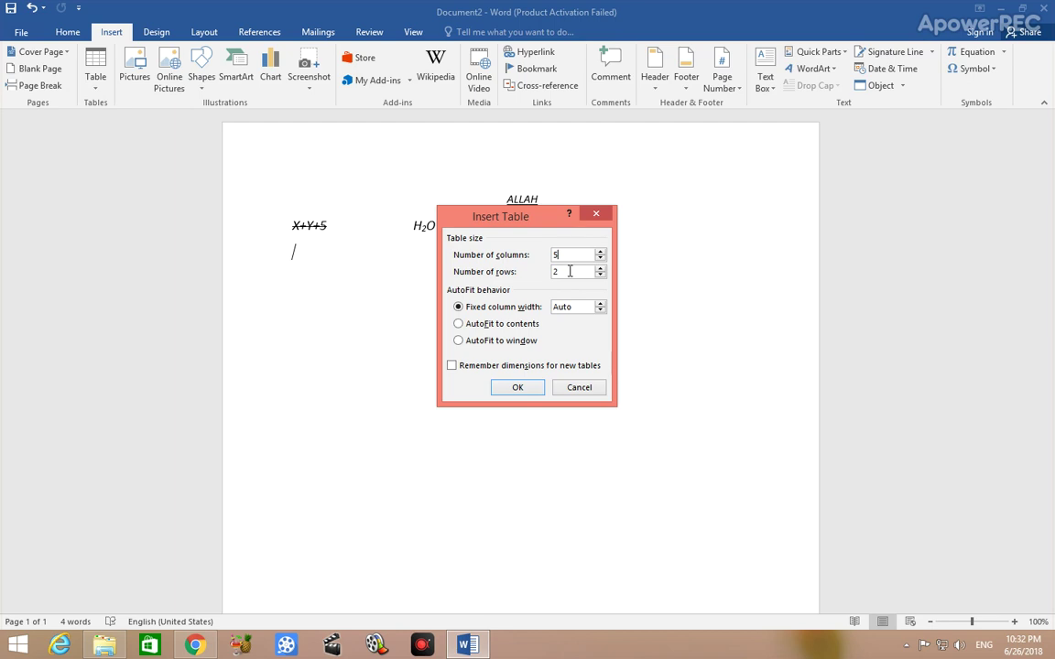
key("BackSpace")
type("1")
left_click(516, 387)
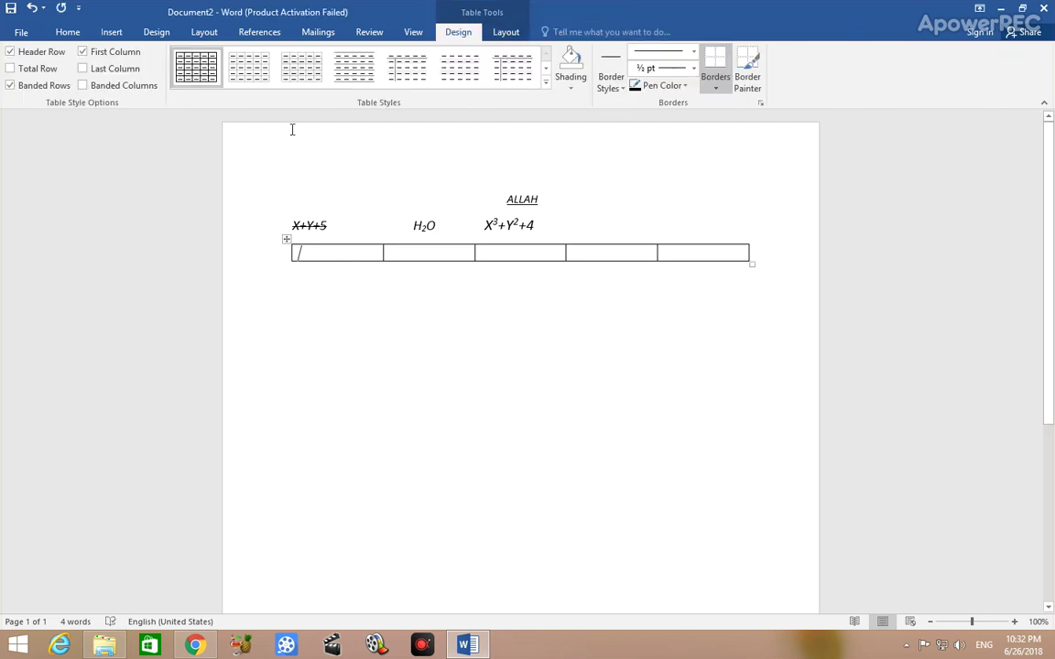
left_click(108, 33)
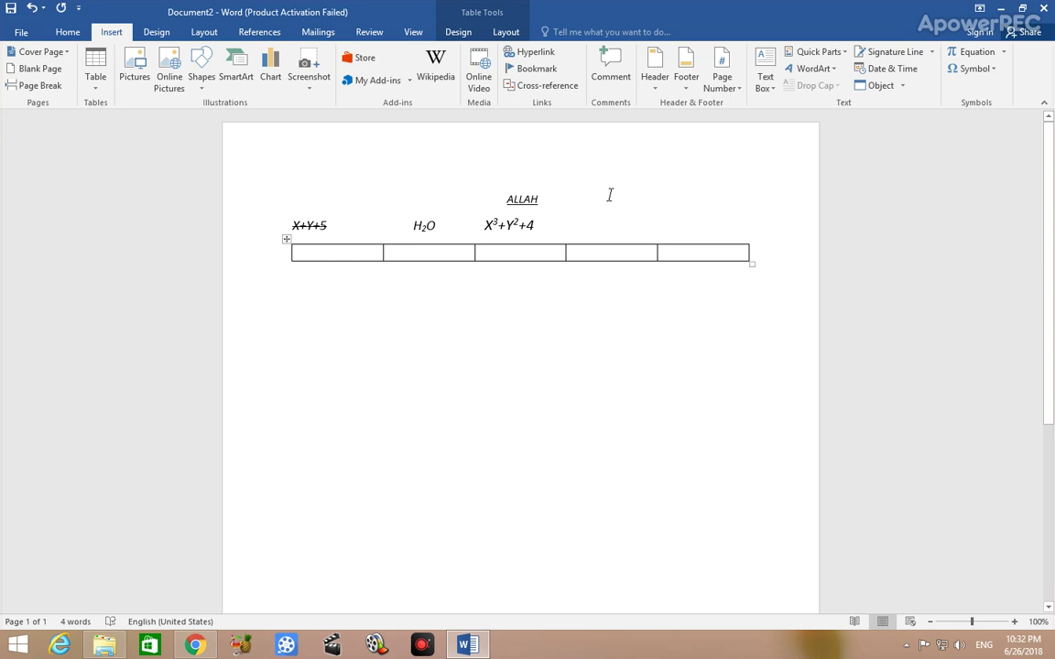
Drag the table's bottom-right corner to stretch the five cells much wider and taller.
left_click_drag(751, 264, 757, 272)
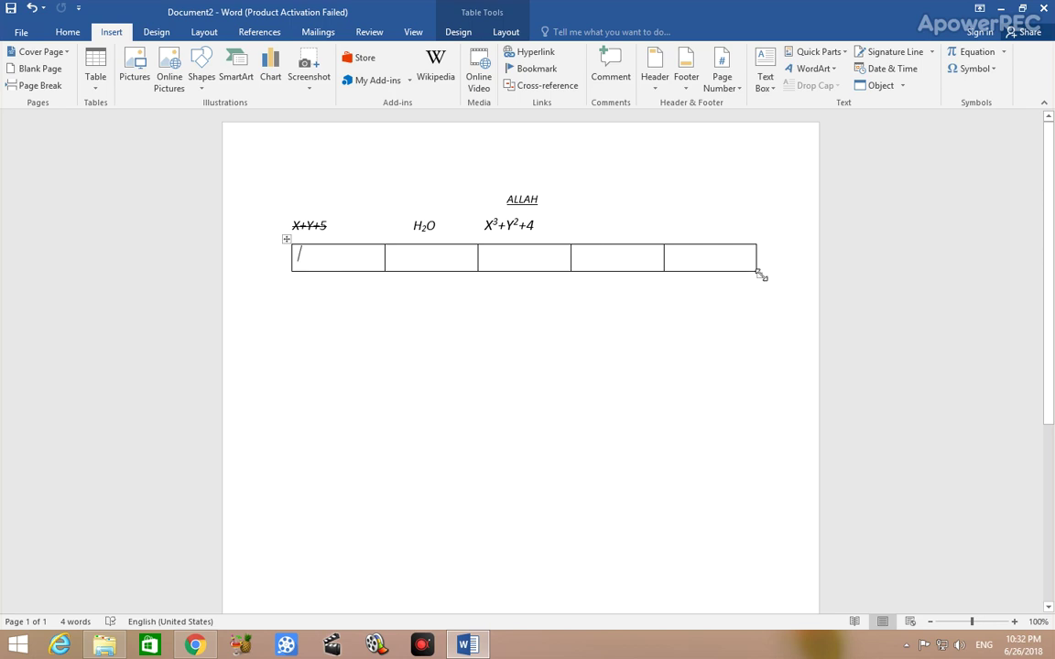
left_click_drag(759, 273, 802, 460)
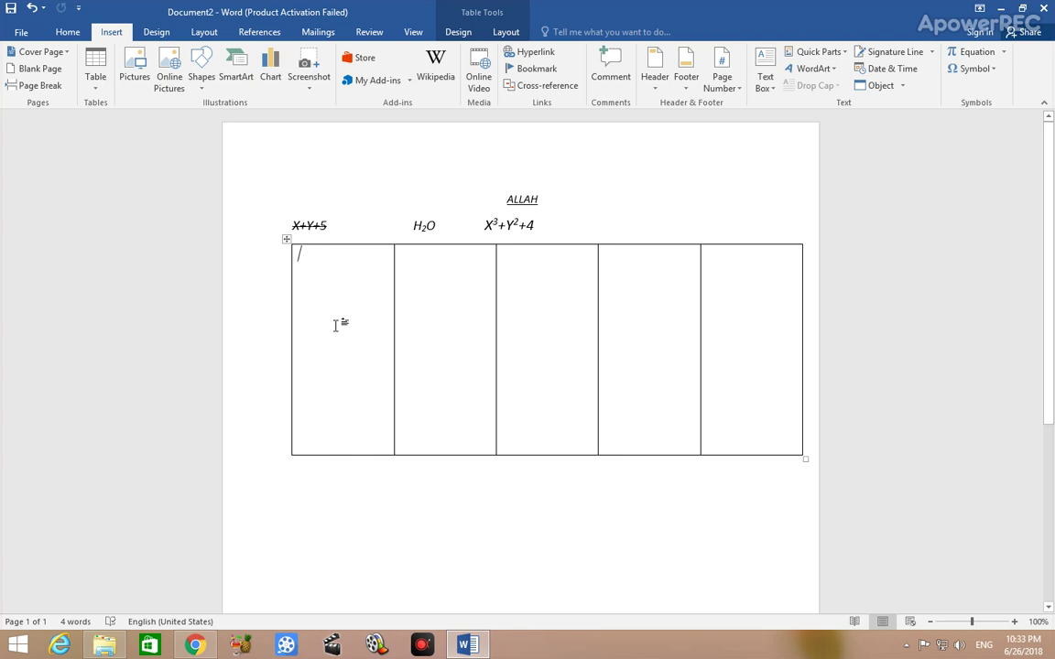
Use Draw Table to add a vertical border splitting the first cell in two.
left_click(95, 83)
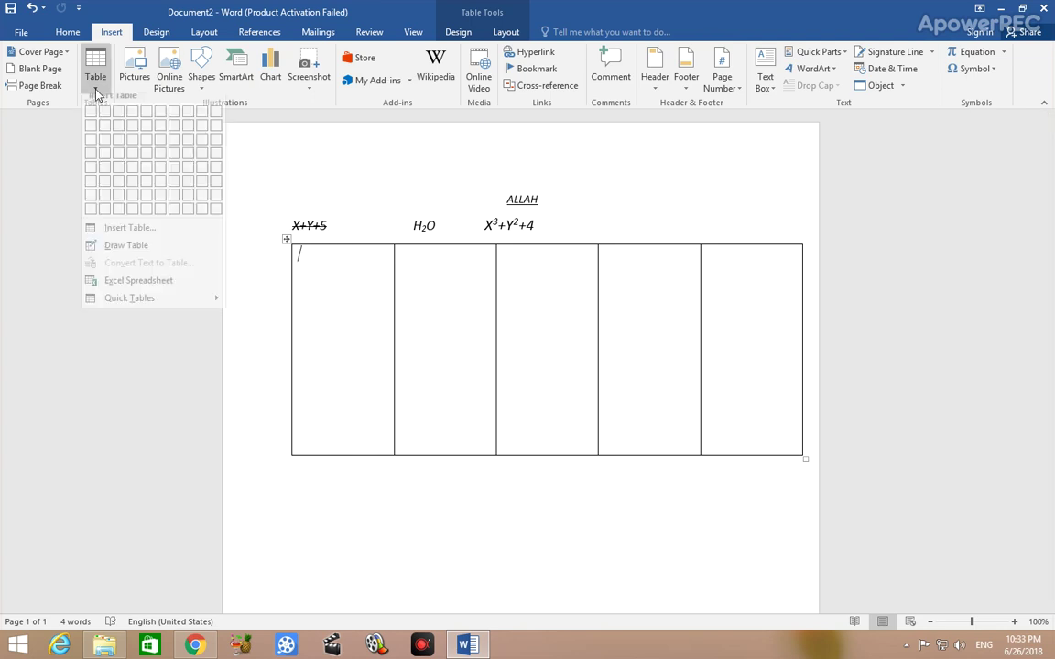
left_click(128, 257)
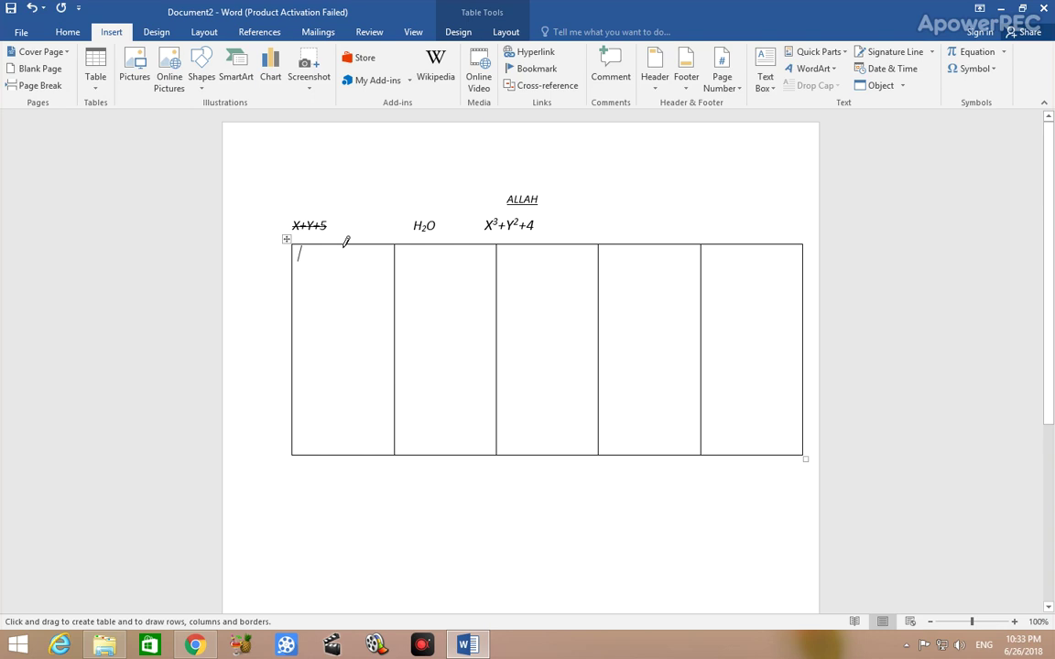
left_click_drag(340, 243, 342, 341)
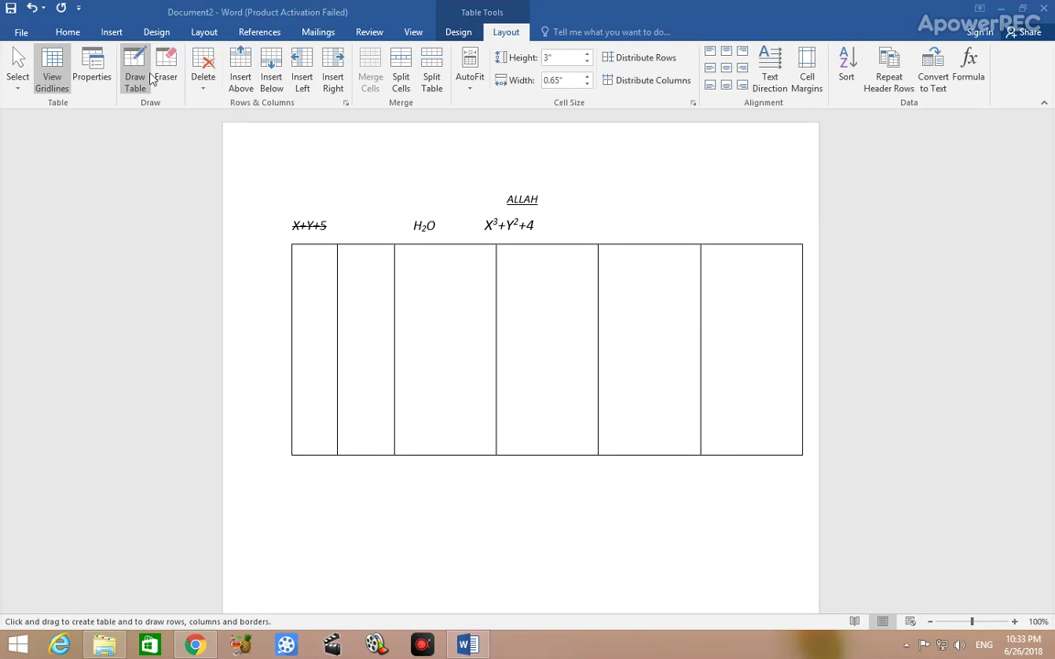
With Draw Table, add horizontal borders in columns one and three and a vertical border in column four.
left_click(112, 32)
left_click(96, 71)
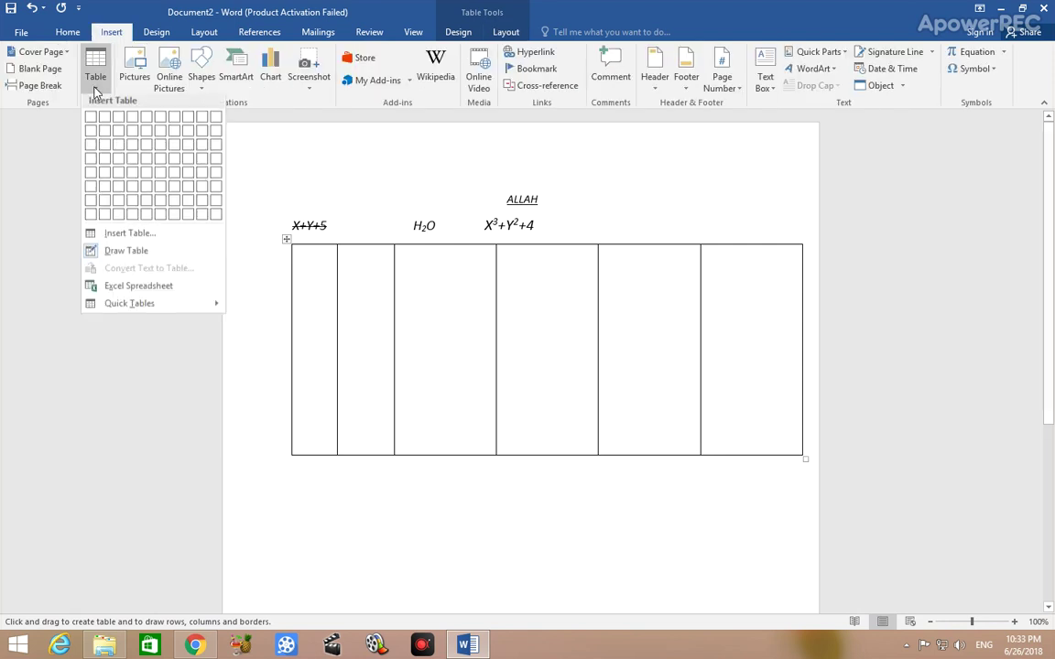
left_click(125, 253)
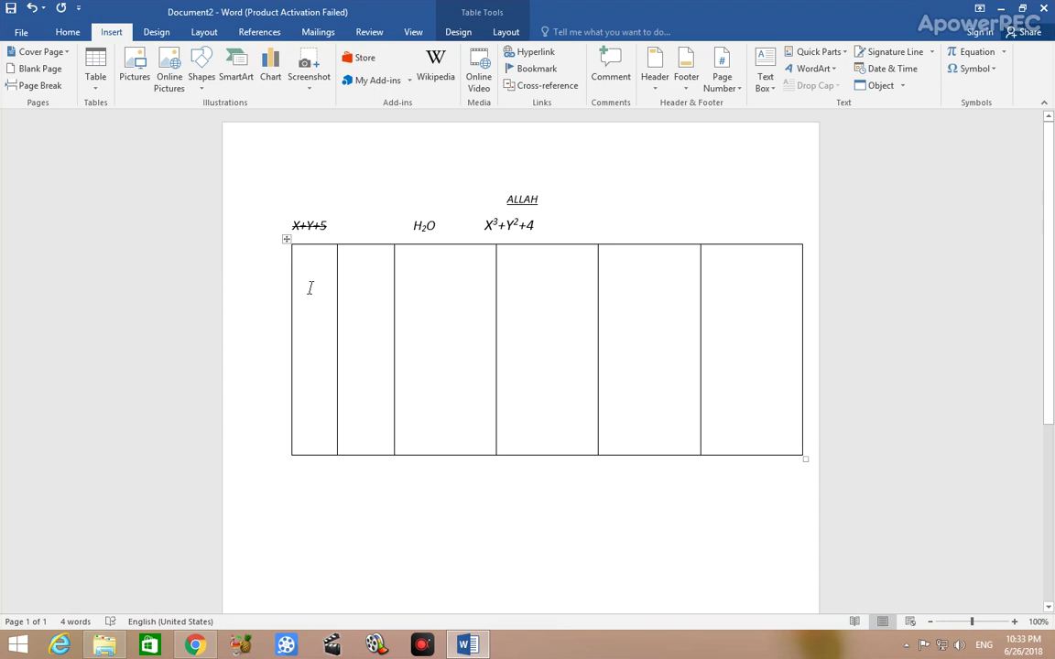
left_click(86, 74)
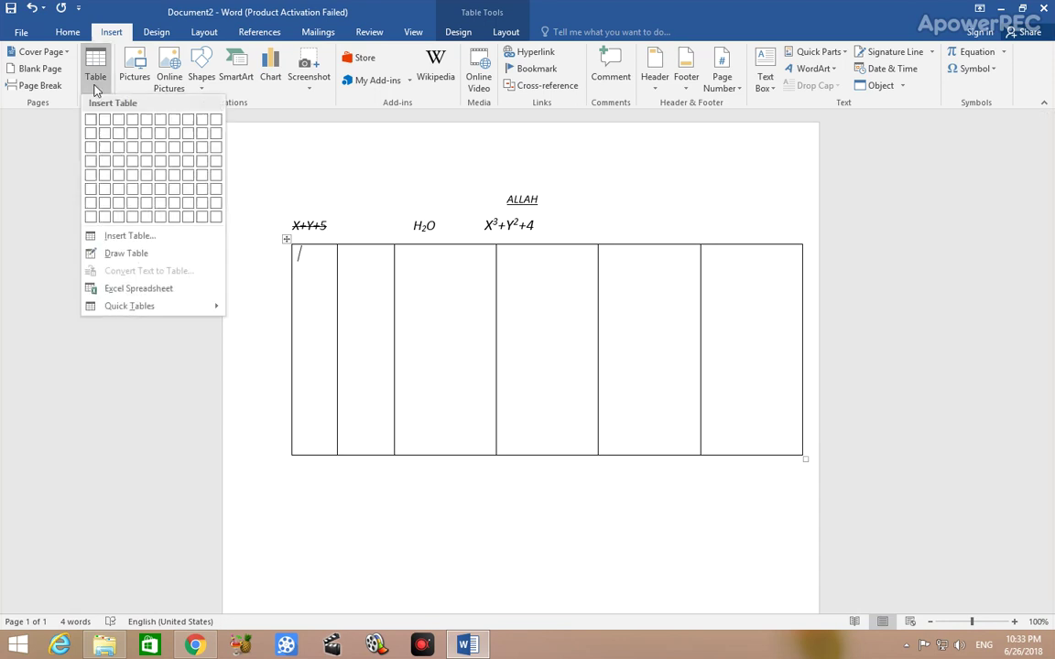
left_click(90, 253)
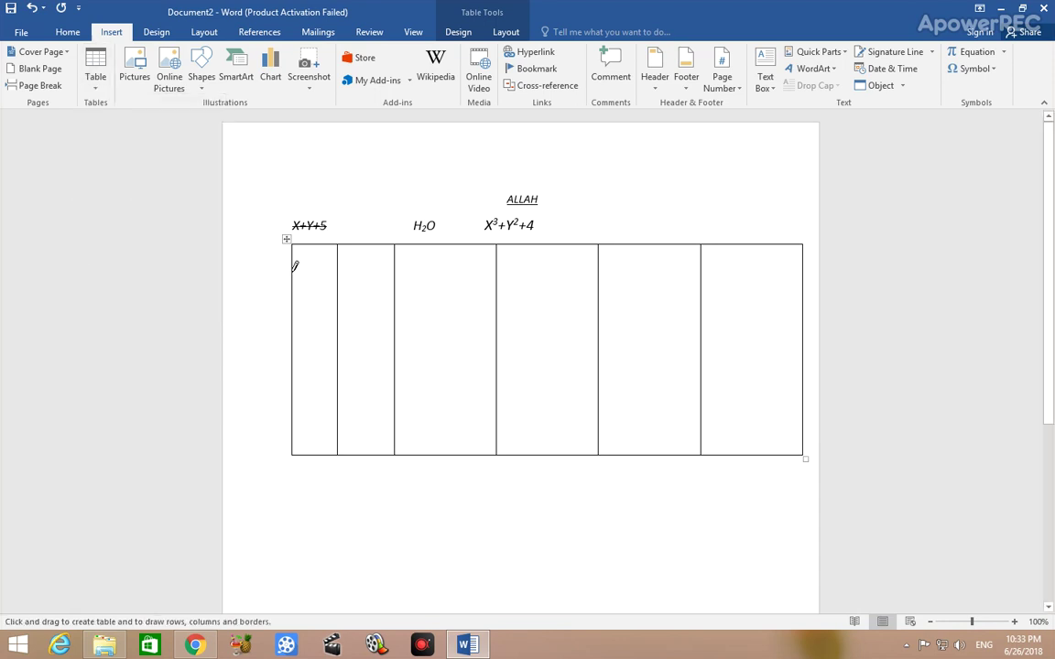
left_click_drag(295, 273, 326, 272)
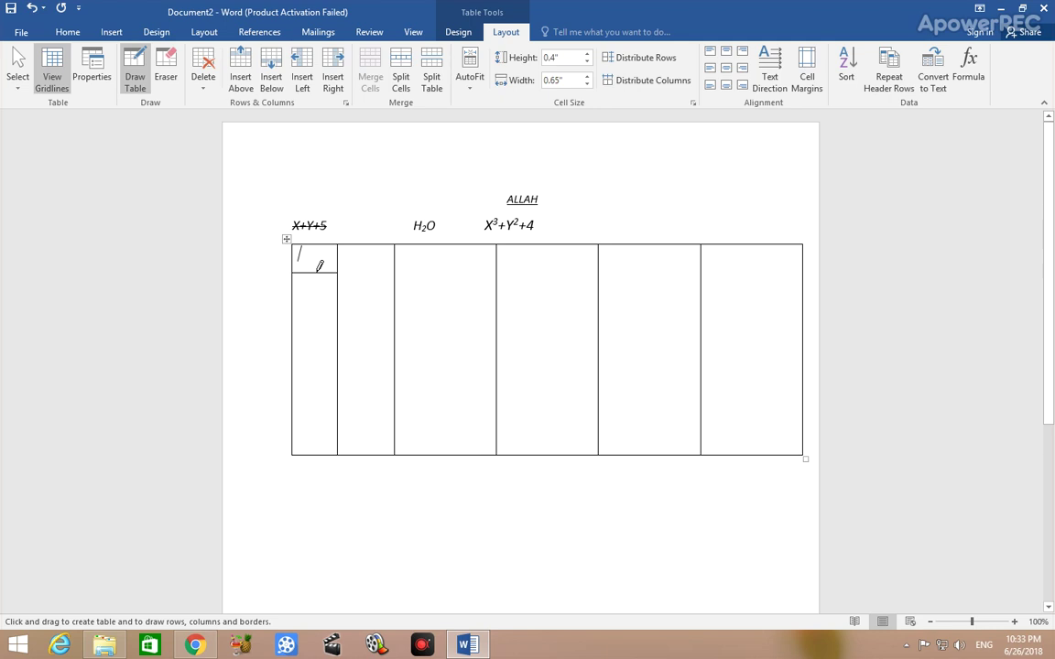
left_click_drag(395, 297, 489, 297)
left_click_drag(548, 250, 548, 370)
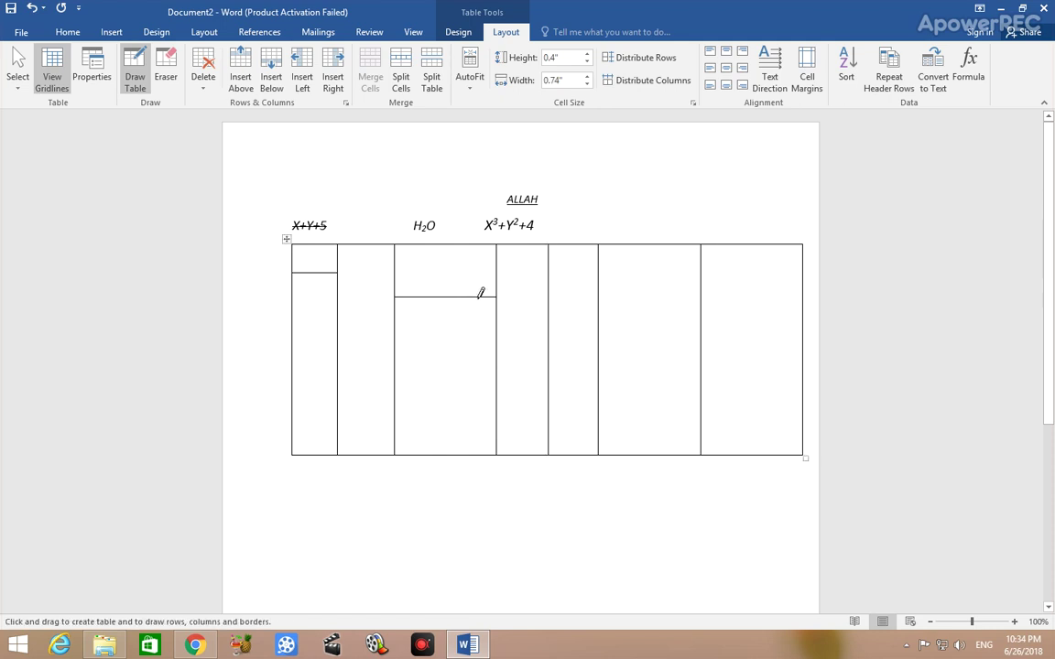
Delete the table's entire row, then delete the whole table from the Layout Delete menu.
left_click(204, 87)
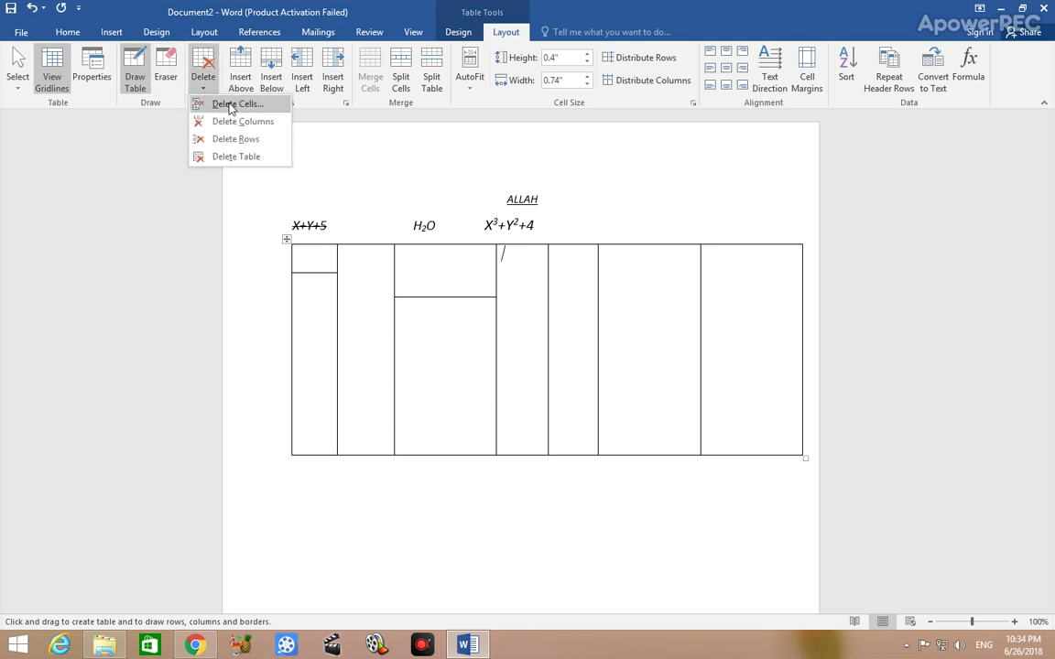
left_click(229, 107)
left_click(476, 313)
left_click(487, 345)
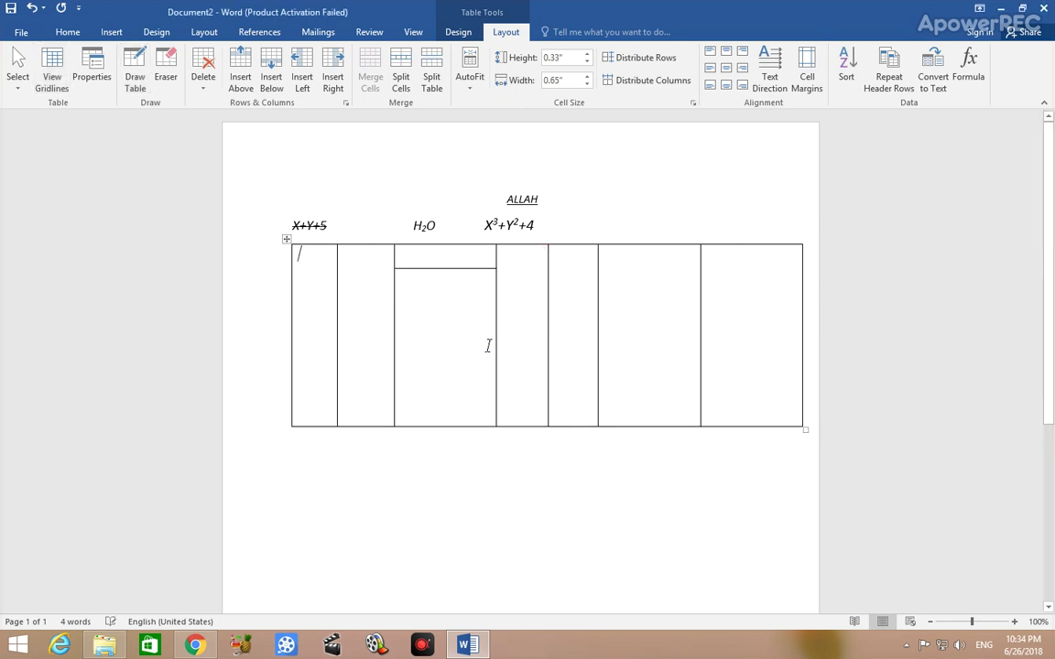
left_click(203, 84)
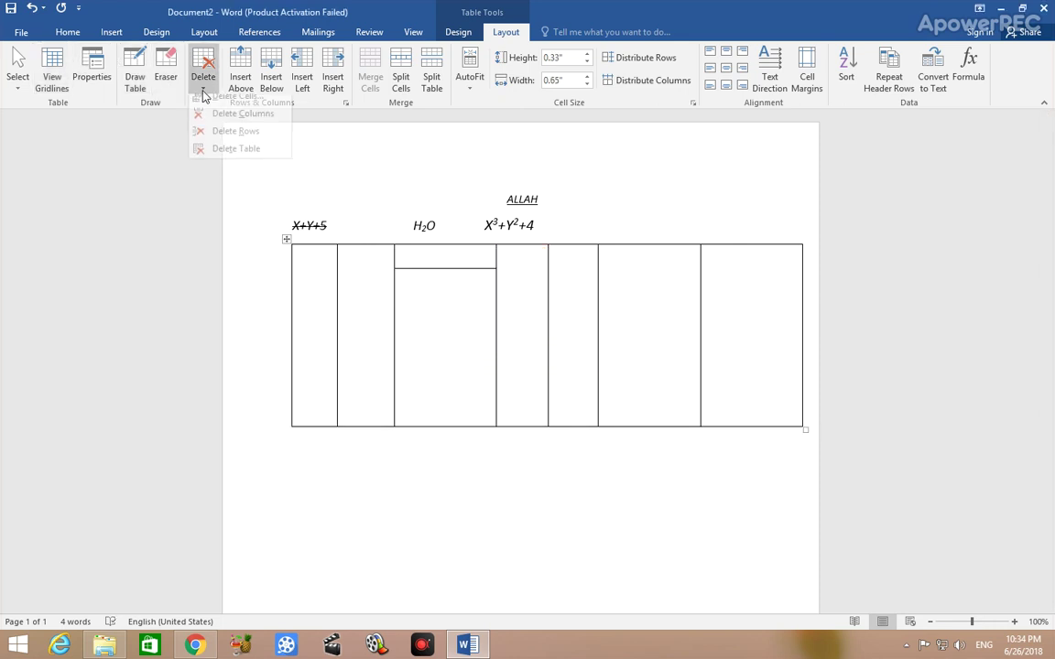
left_click(231, 157)
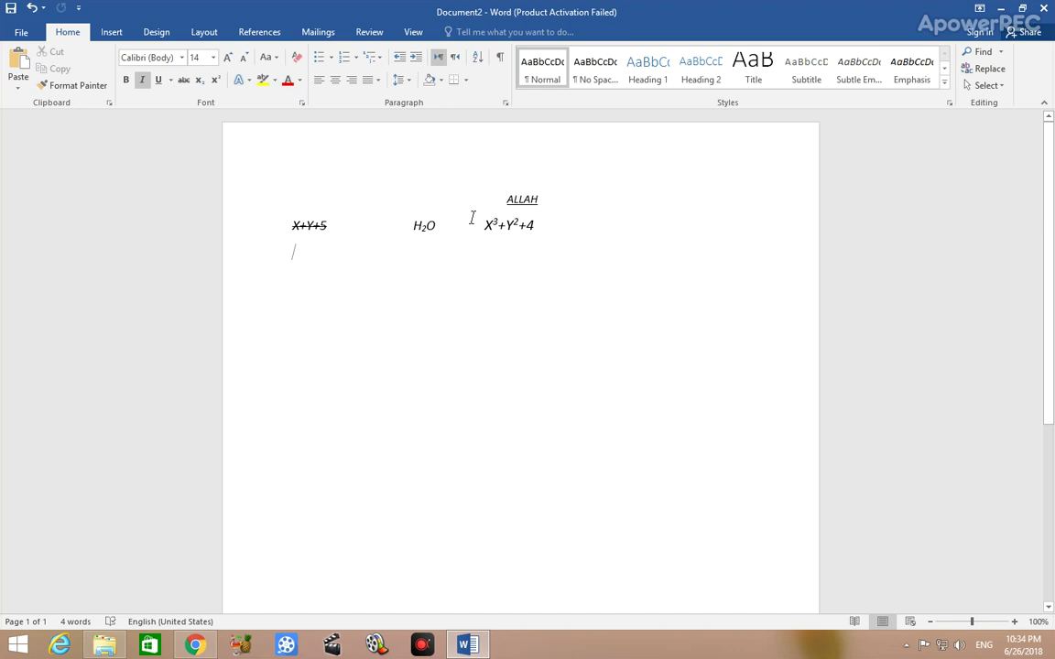
key("Return")
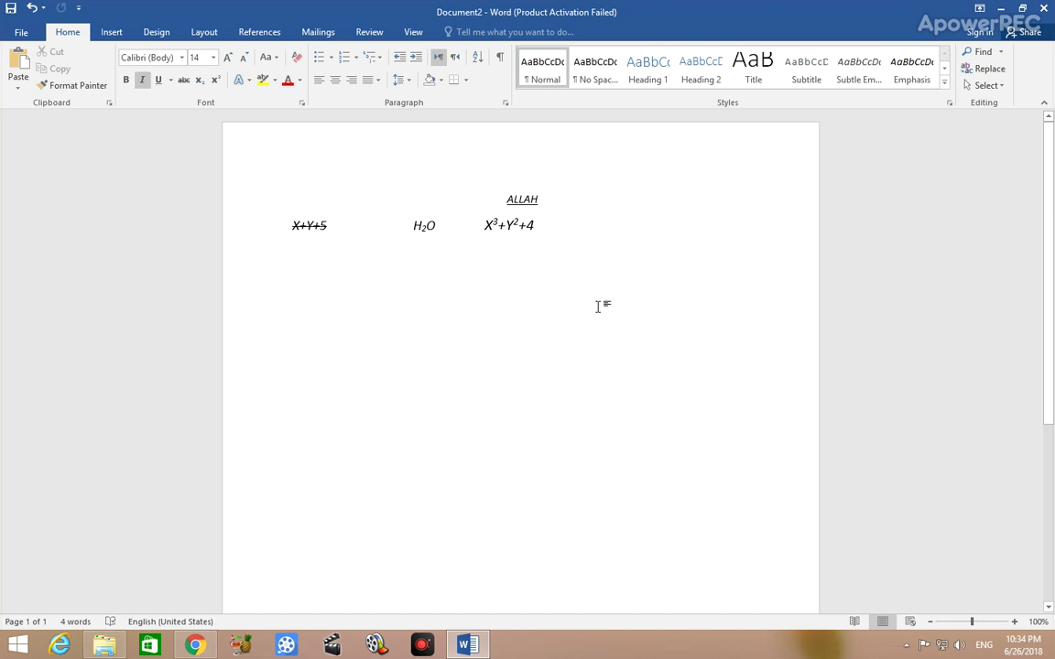